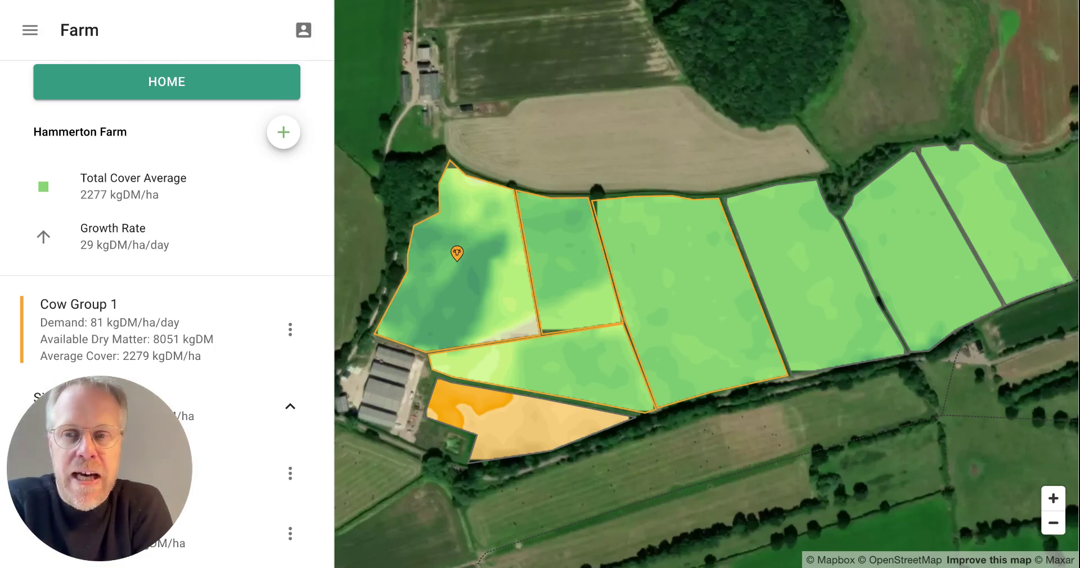
Open Cow Group 1's details and start editing it
mouse_move(762, 273)
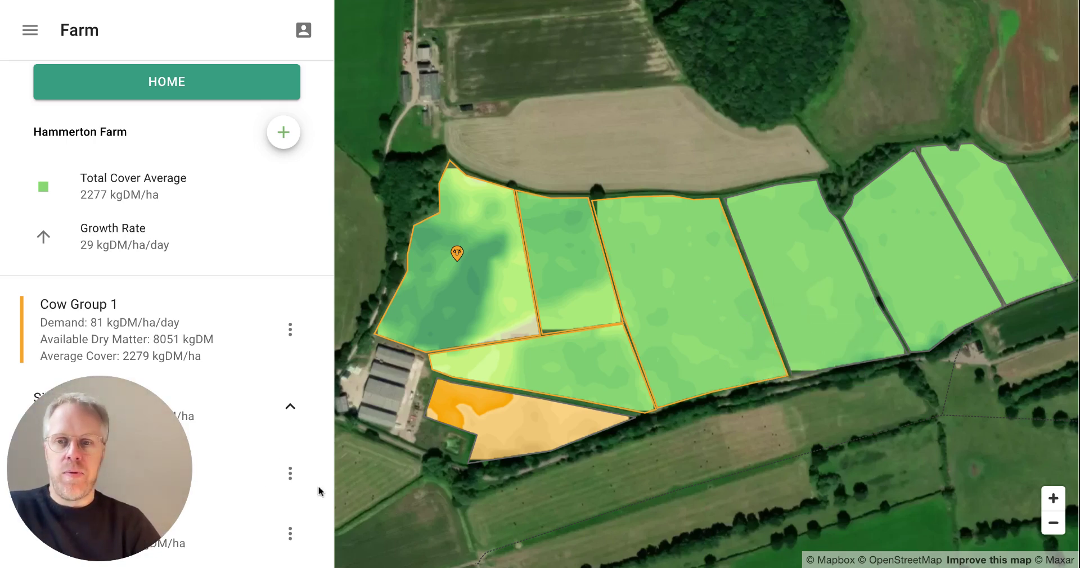
left_click_drag(170, 461, 1017, 461)
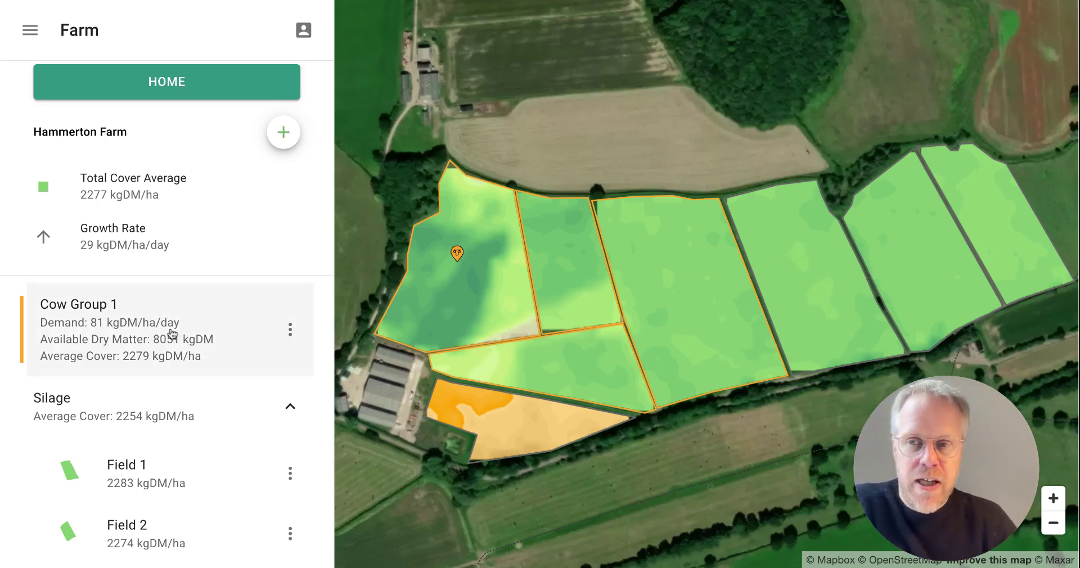
left_click(118, 319)
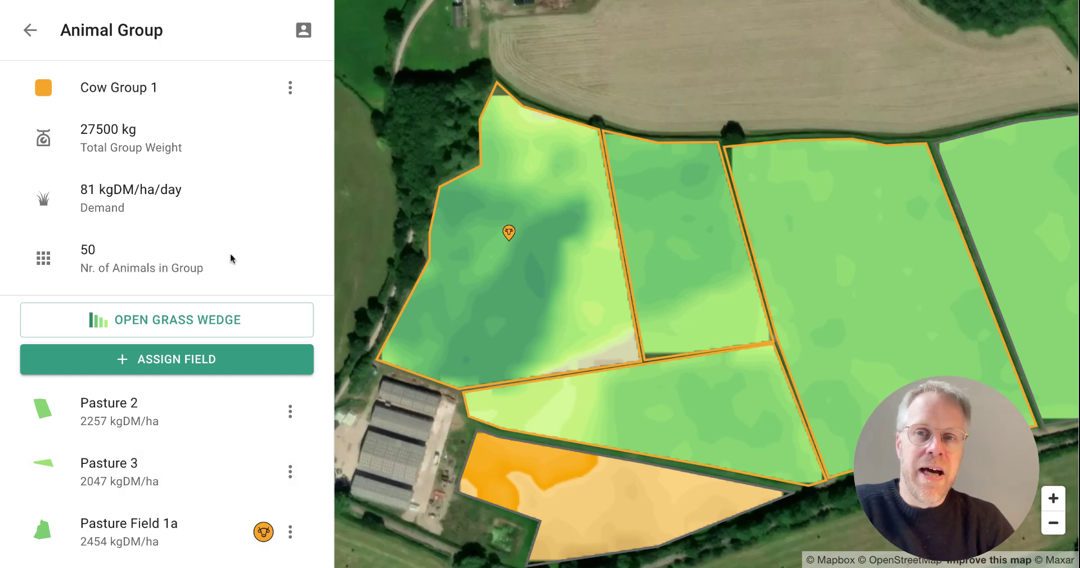
left_click(291, 88)
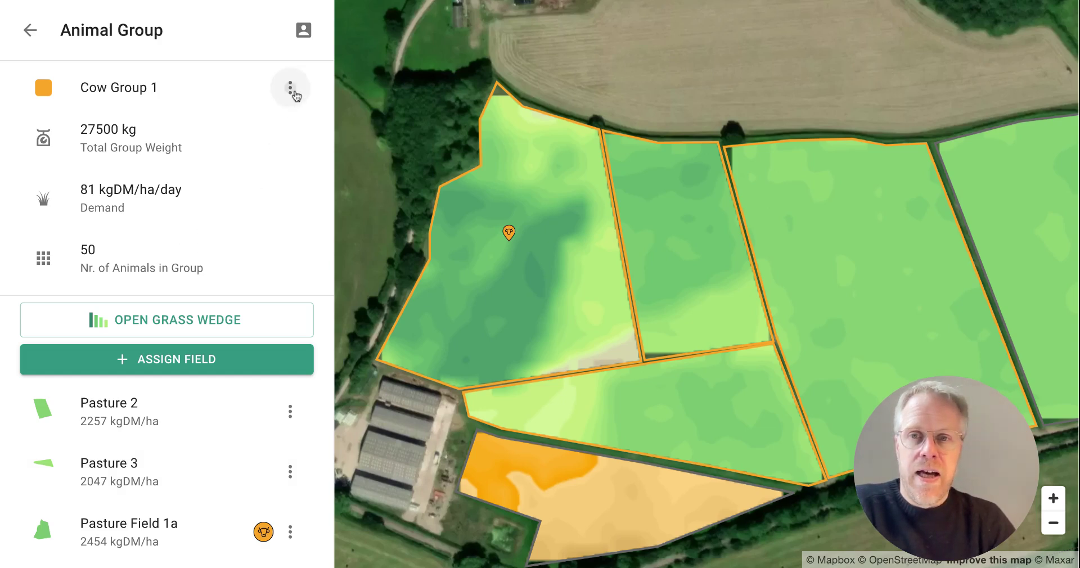
left_click(298, 132)
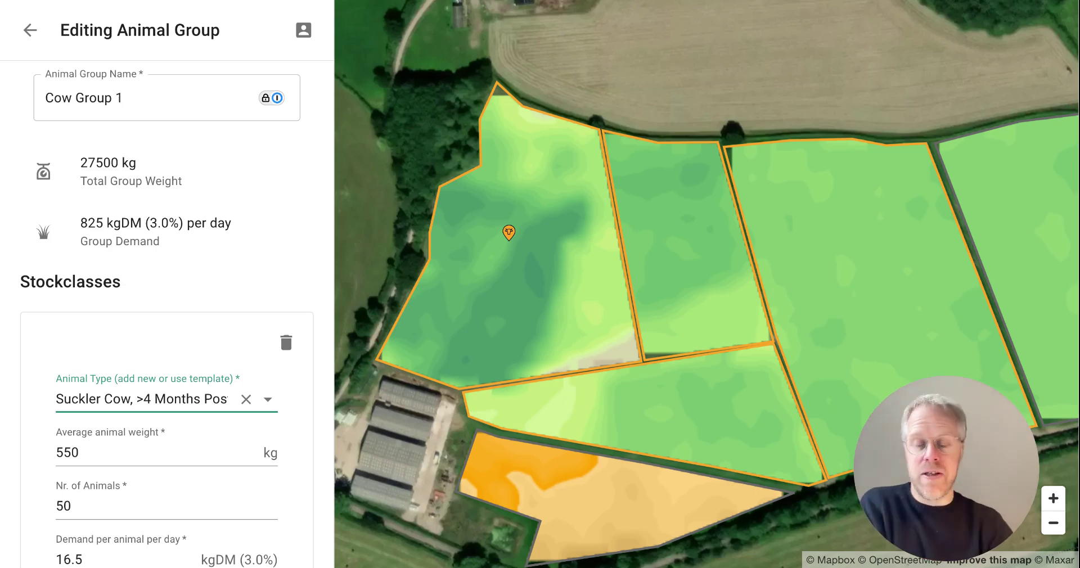
scroll(275, 230, "down", 2)
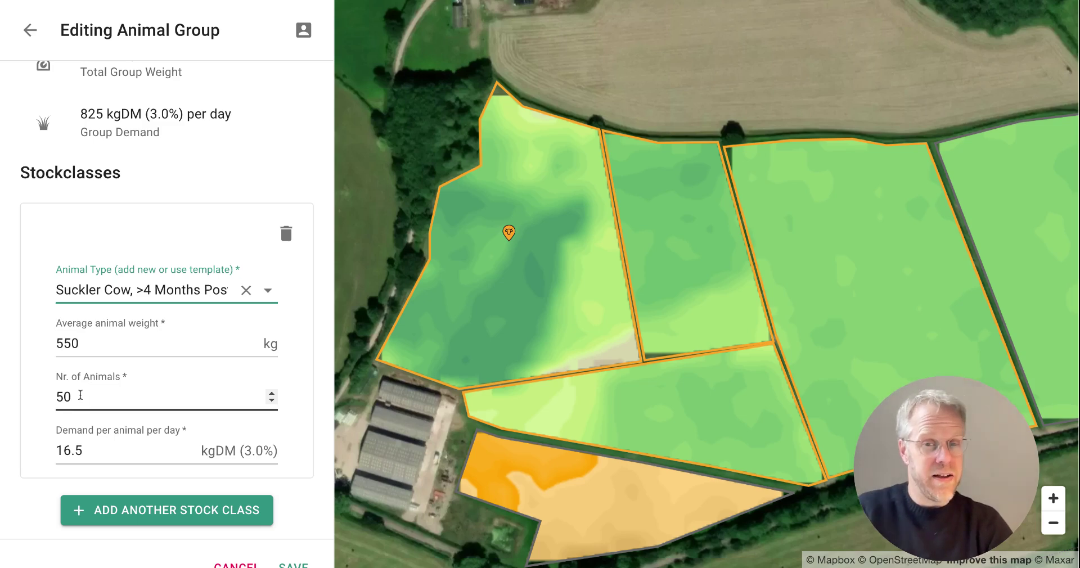
Change Cow Group 1 from 50 to 45 animals and from 550 to 600 kg average weight
left_click_drag(76, 396, 54, 396)
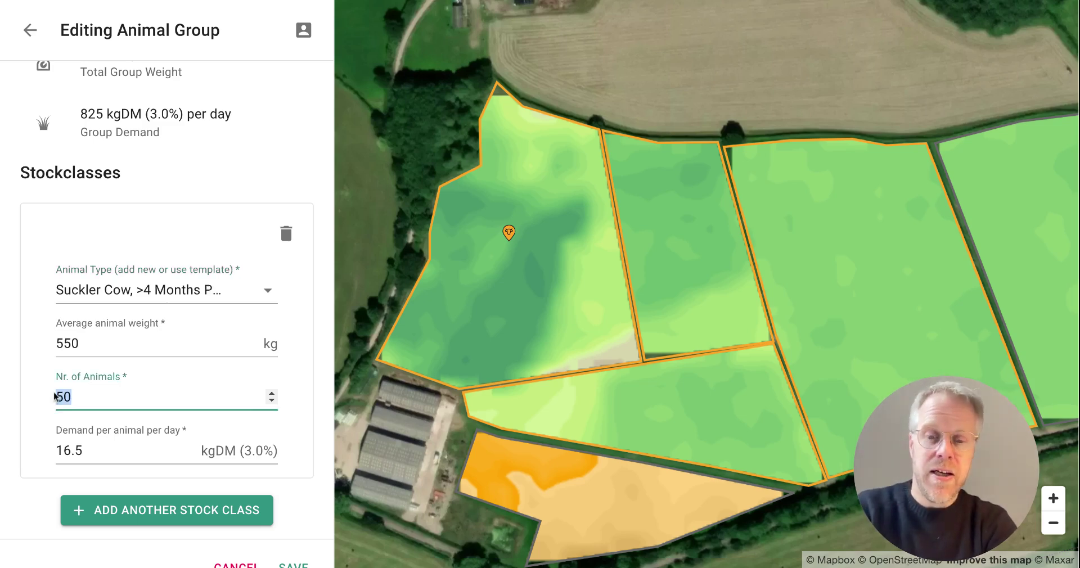
type("45")
scroll(104, 419, "up", 3)
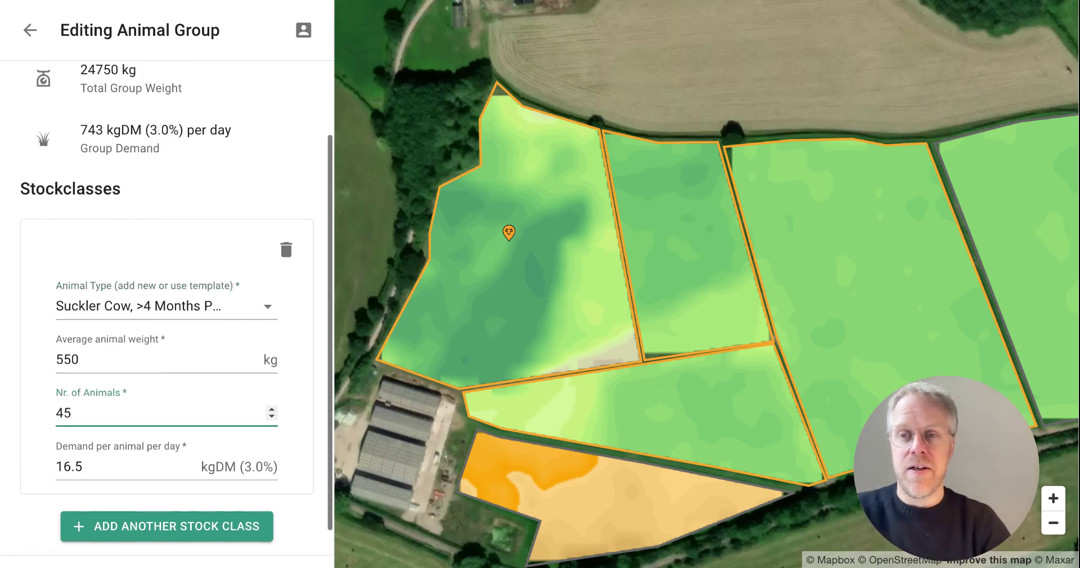
scroll(100, 416, "down", 2)
left_click(108, 357)
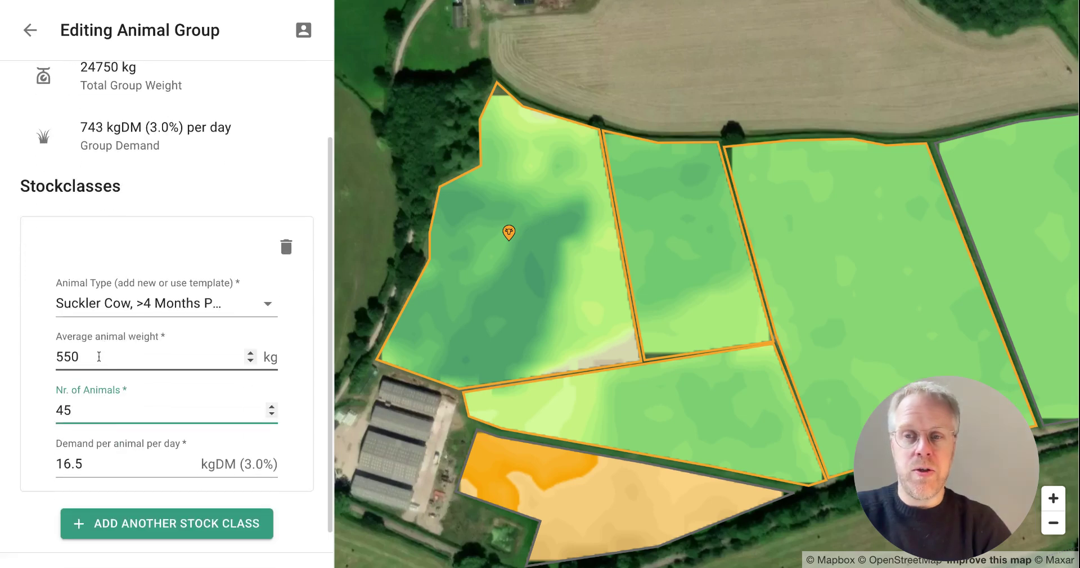
left_click_drag(92, 356, 65, 358)
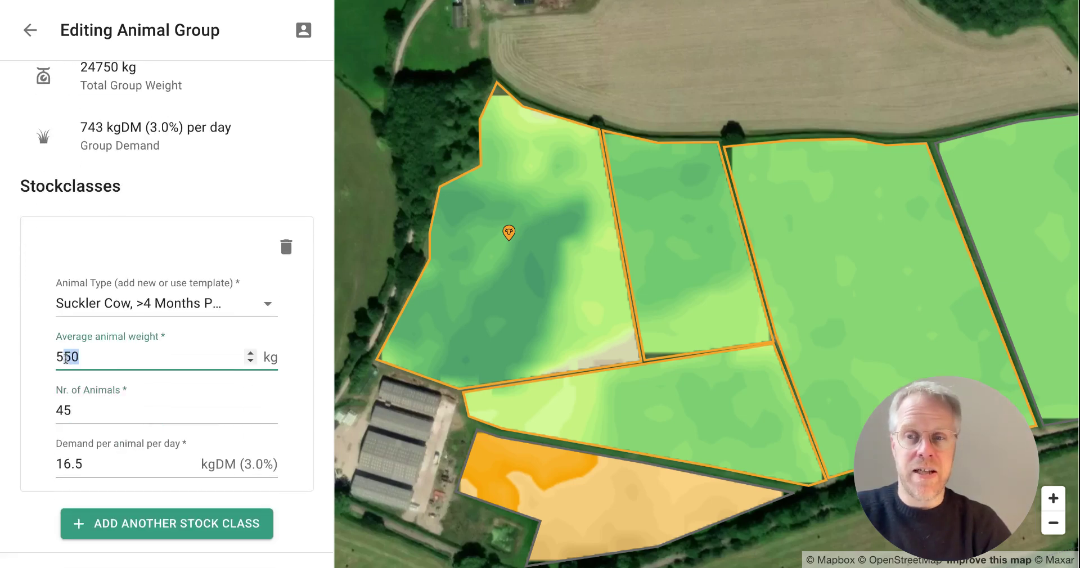
key("BackSpace")
key("BackSpace")
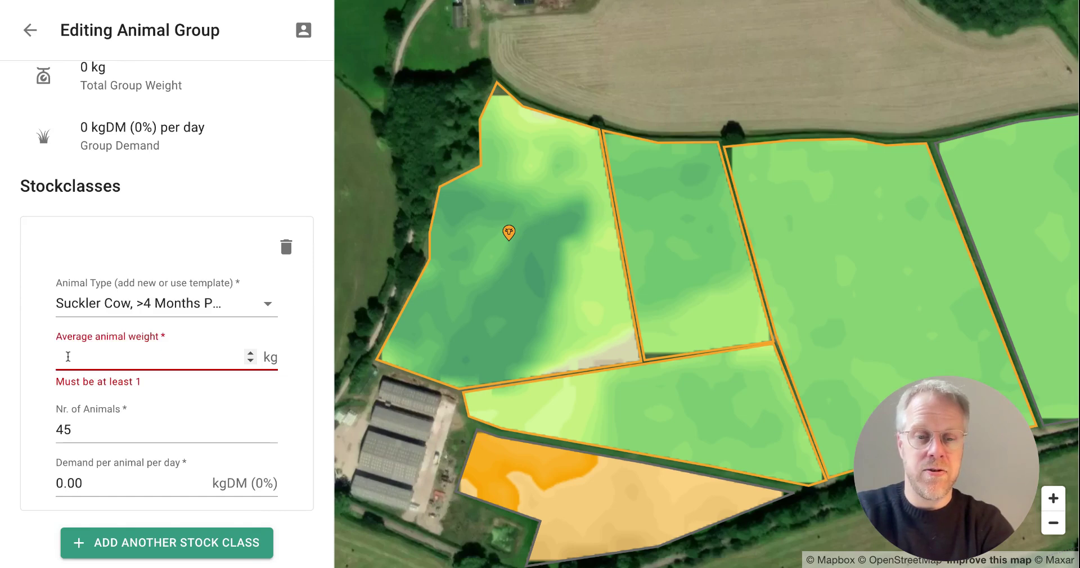
type("600")
left_click(240, 177)
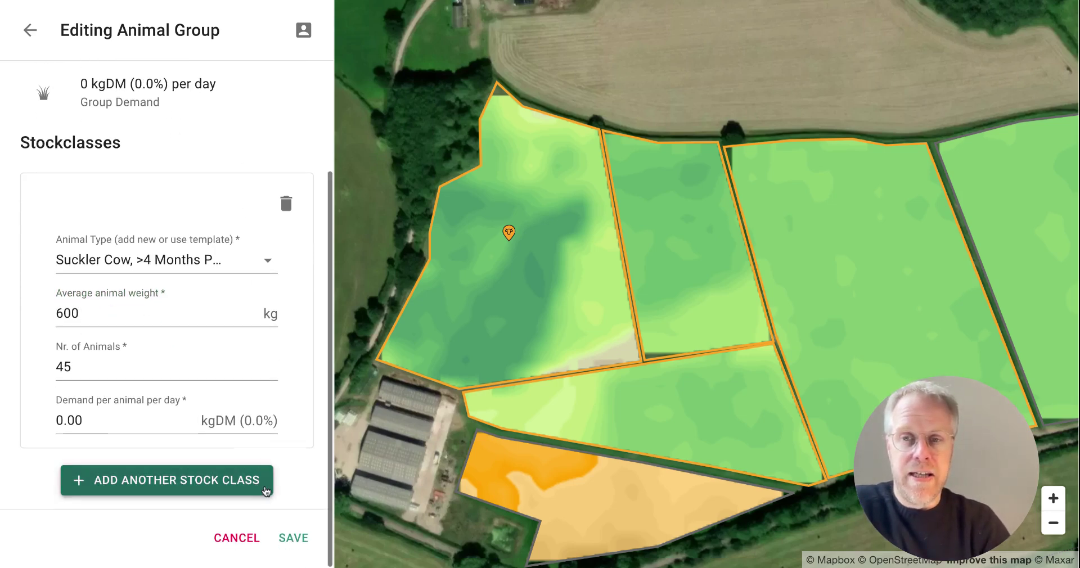
Set Cow Group 1's animal type to Growing Cattle — 3.0% BW, save, and return to the farm overview
left_click(301, 539)
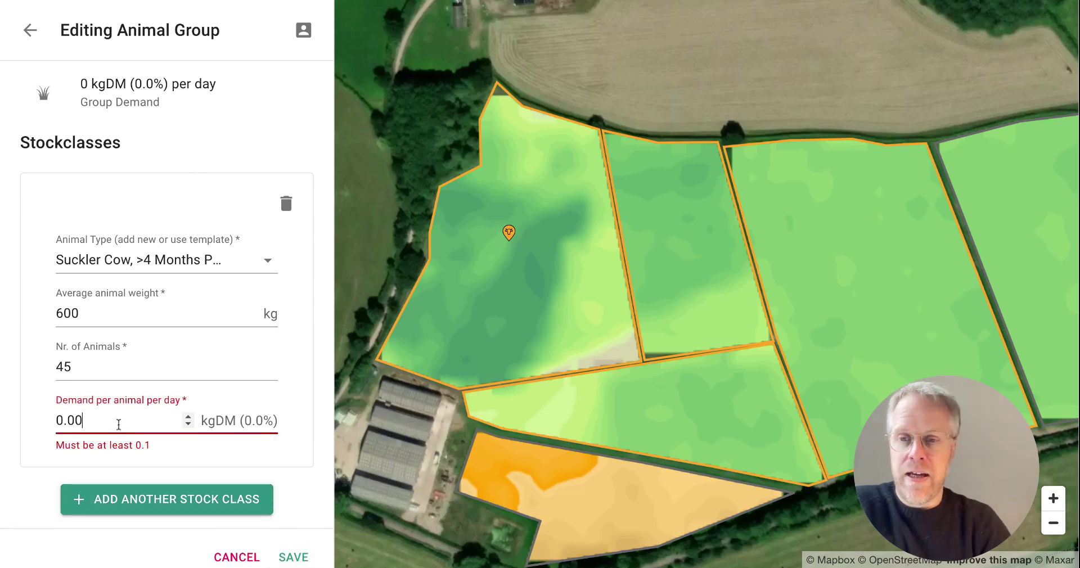
left_click(270, 261)
scroll(191, 389, "down", 1)
scroll(190, 390, "down", 6)
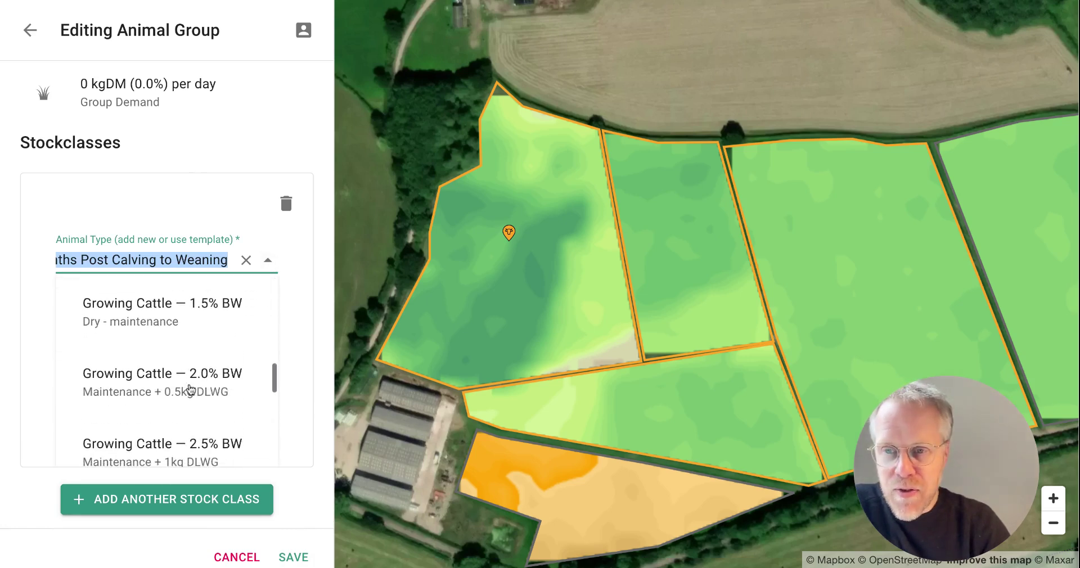
scroll(190, 389, "down", 2)
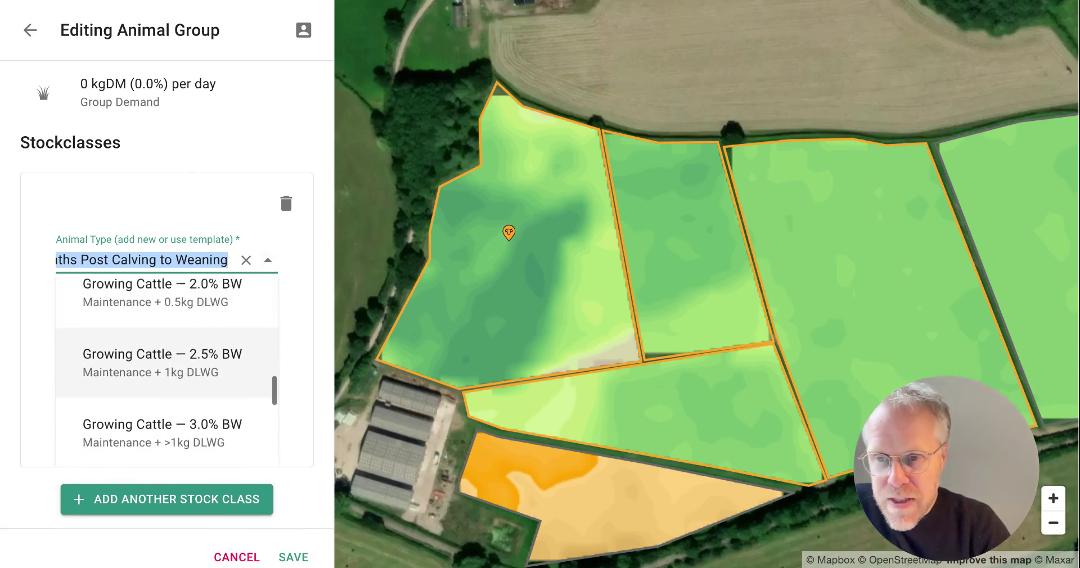
scroll(191, 389, "down", 1)
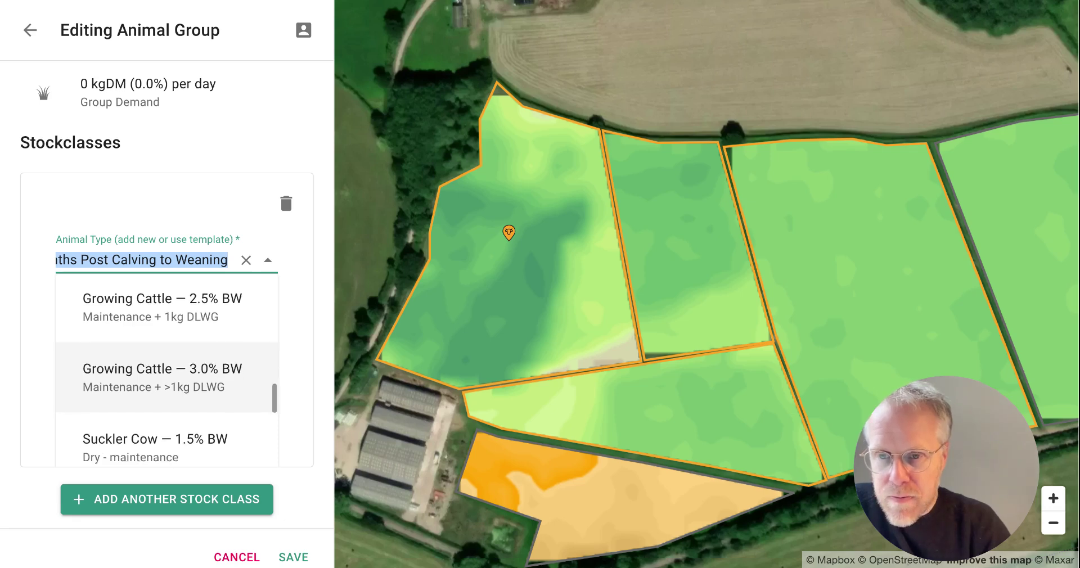
left_click(163, 382)
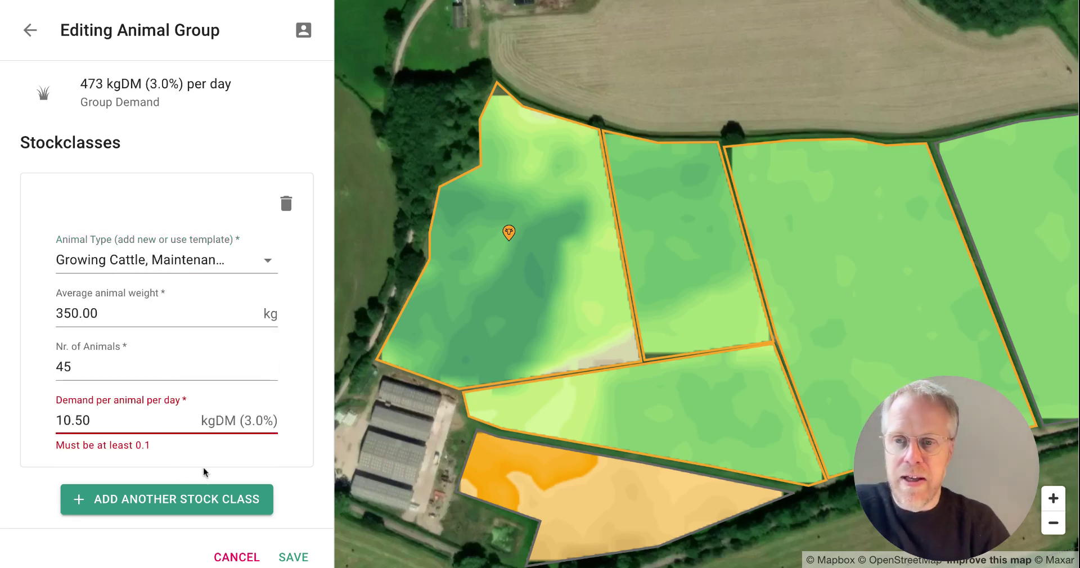
left_click(294, 557)
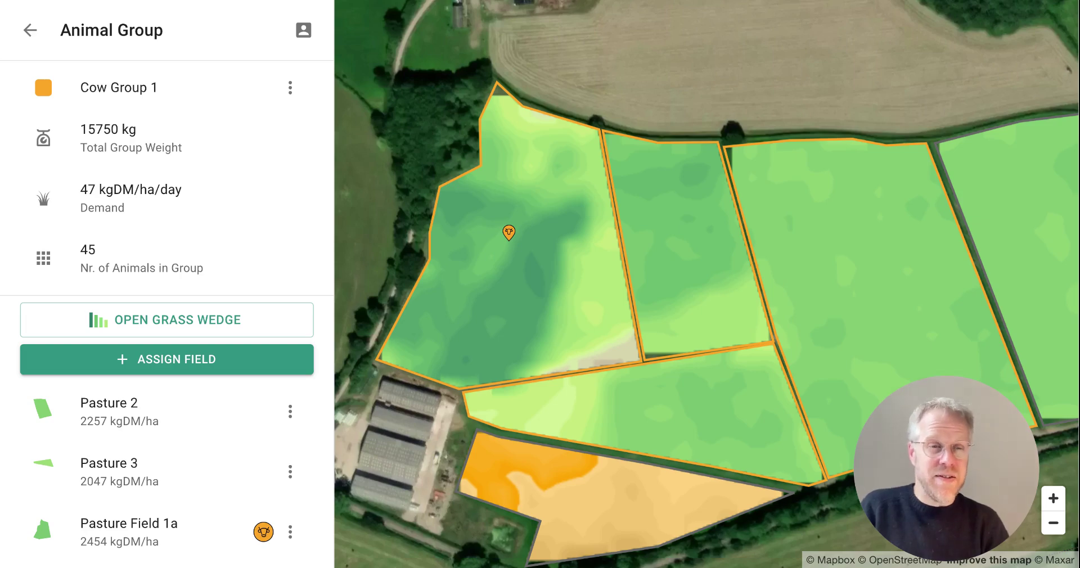
left_click(30, 30)
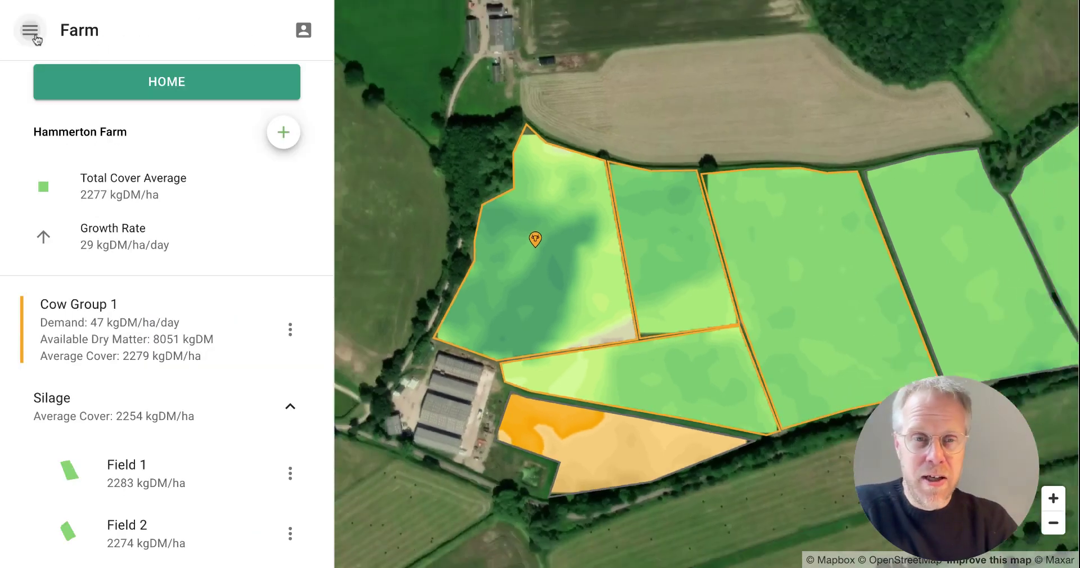
Reframe the map and bring up the Hammerton Farm add menu
scroll(472, 244, "down", 3)
scroll(618, 213, "up", 4)
scroll(650, 231, "up", 4)
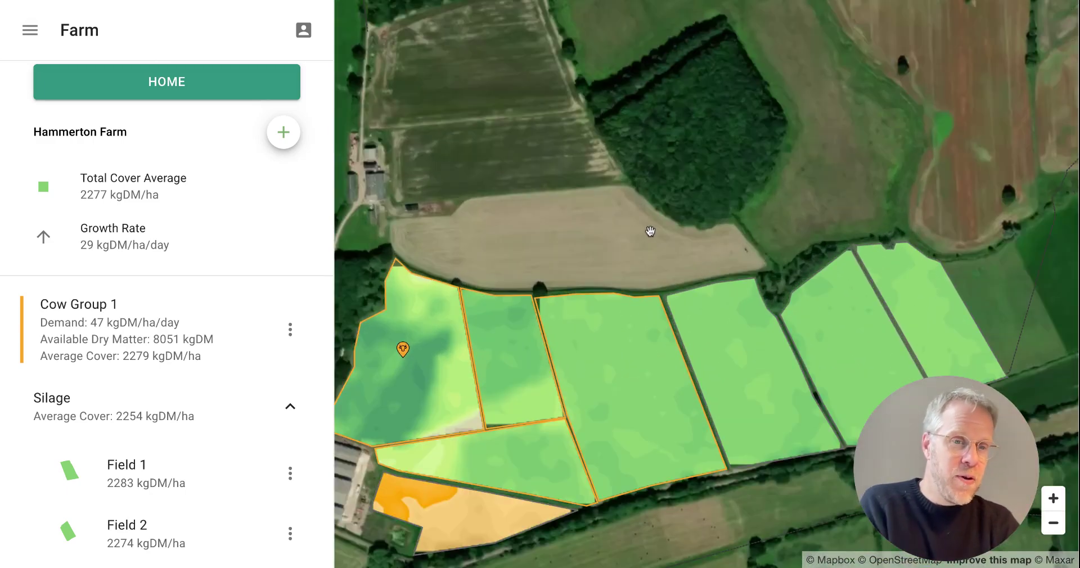
left_click_drag(786, 246, 687, 165)
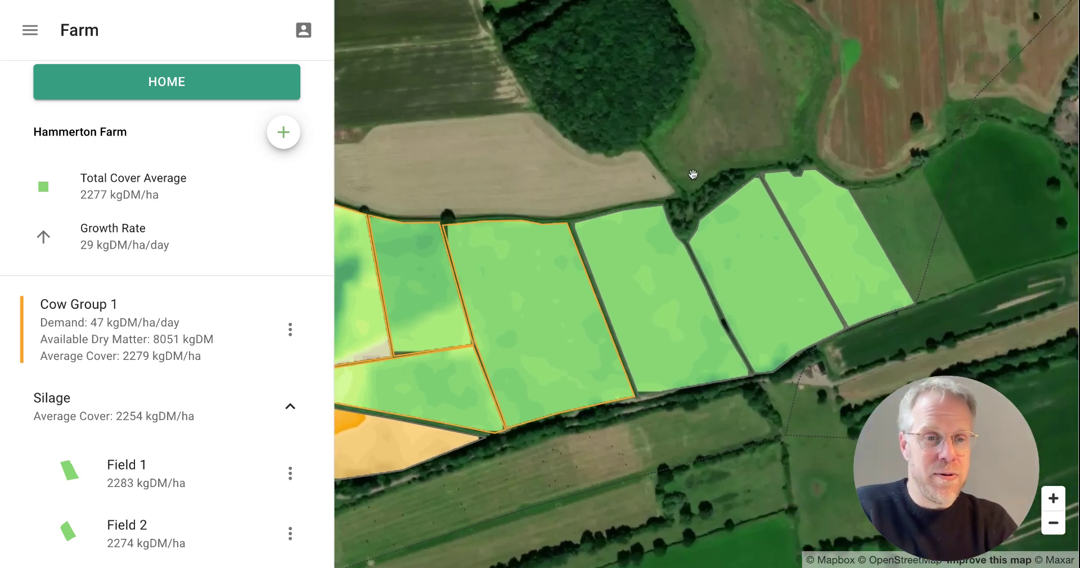
scroll(693, 174, "up", 2)
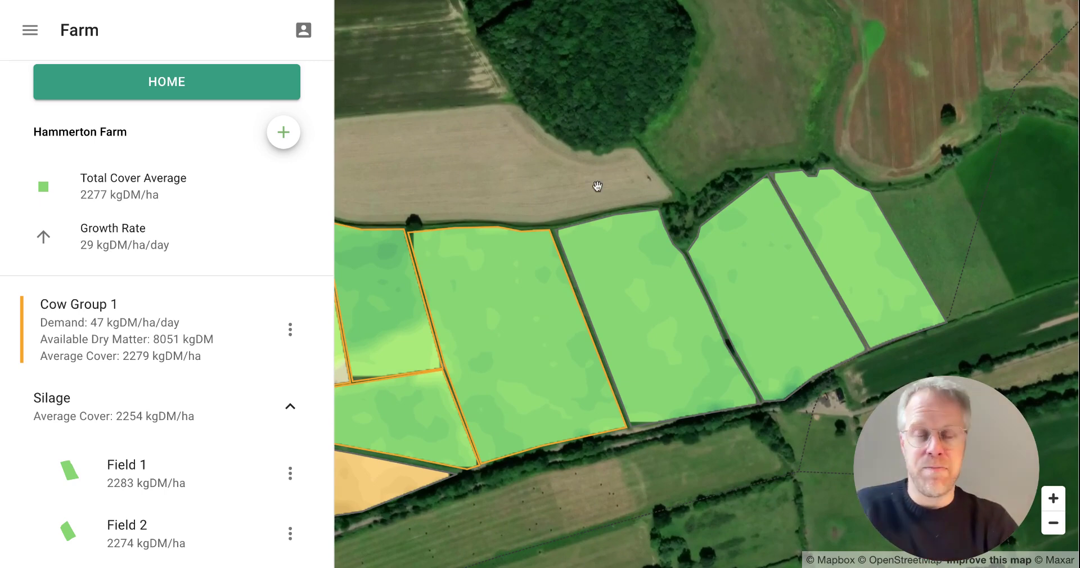
left_click(291, 135)
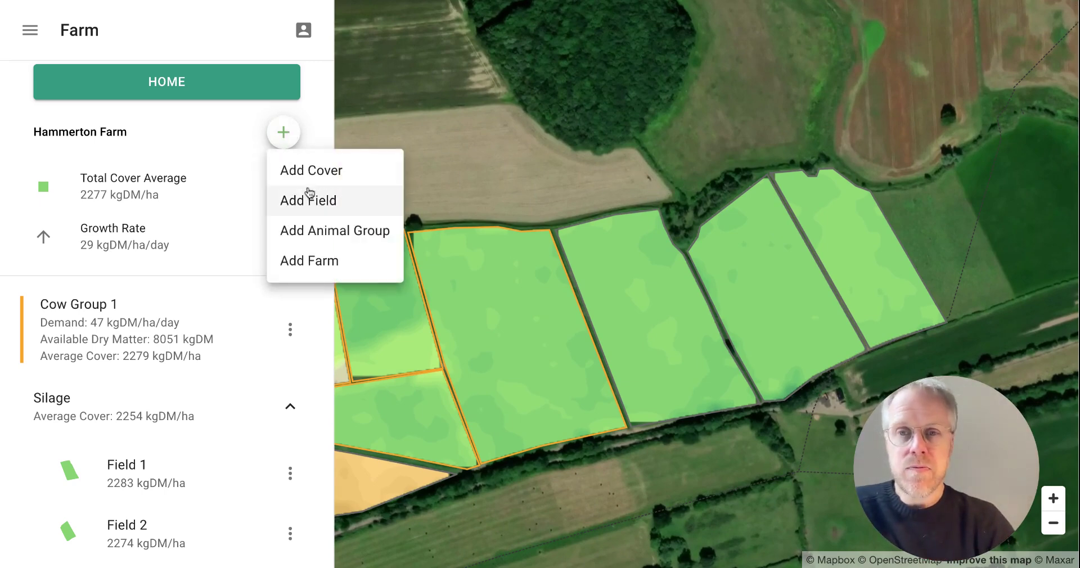
Add a new animal group named 'Milkers'
left_click(358, 235)
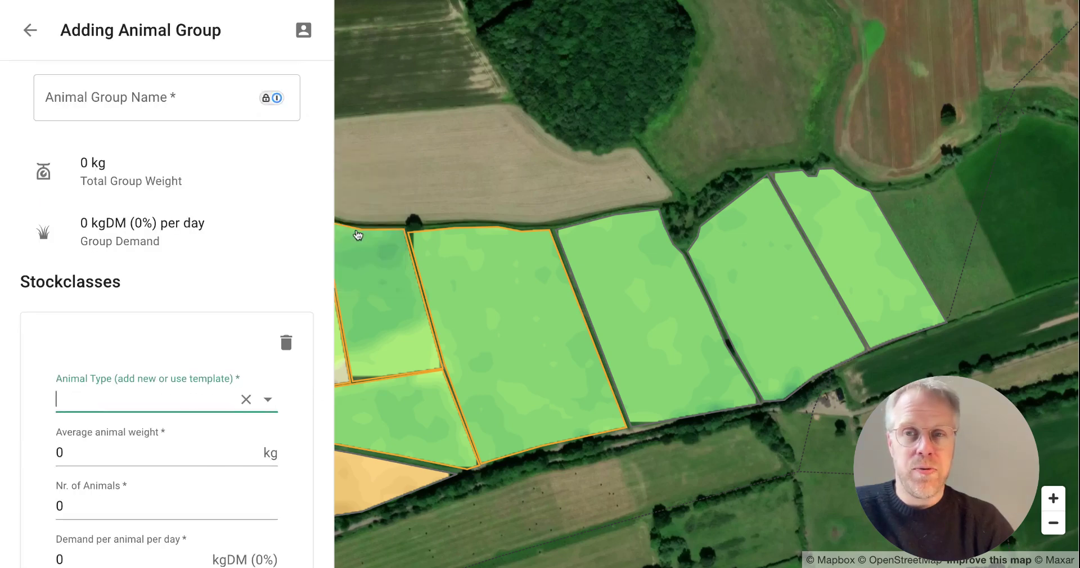
left_click(152, 101)
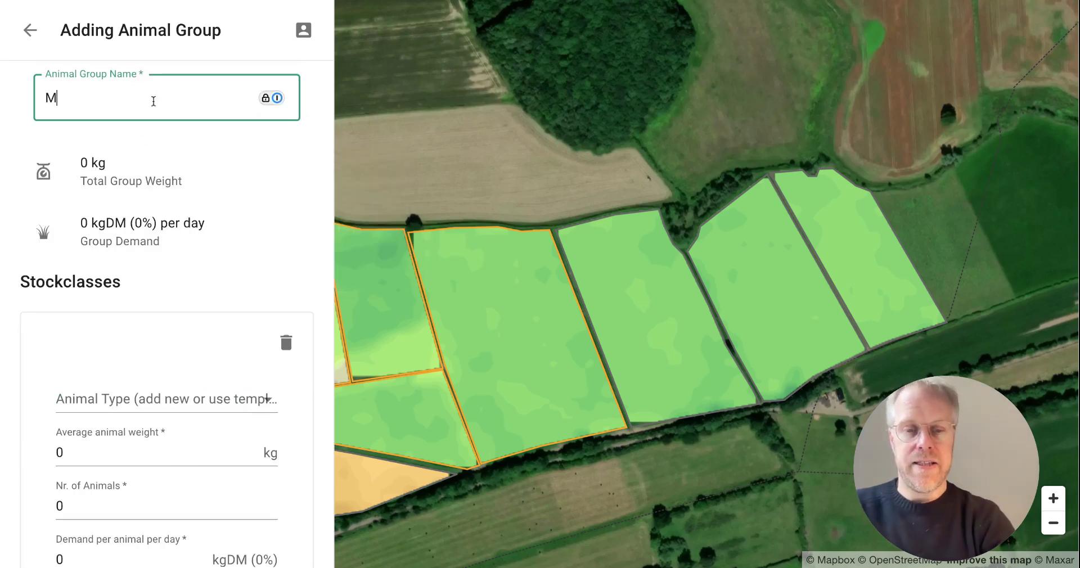
type("Milkers")
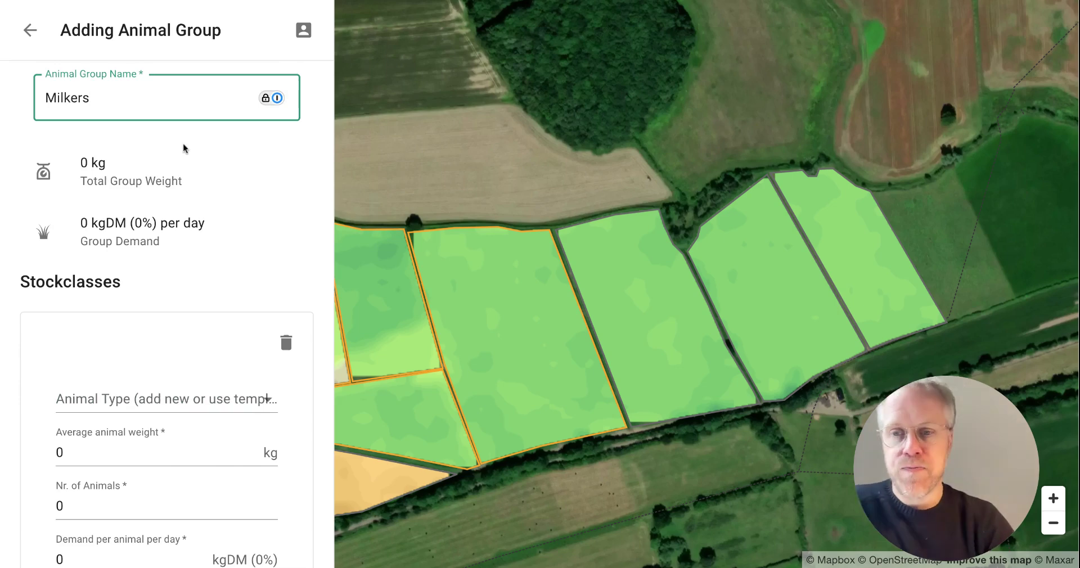
scroll(181, 327, "down", 3)
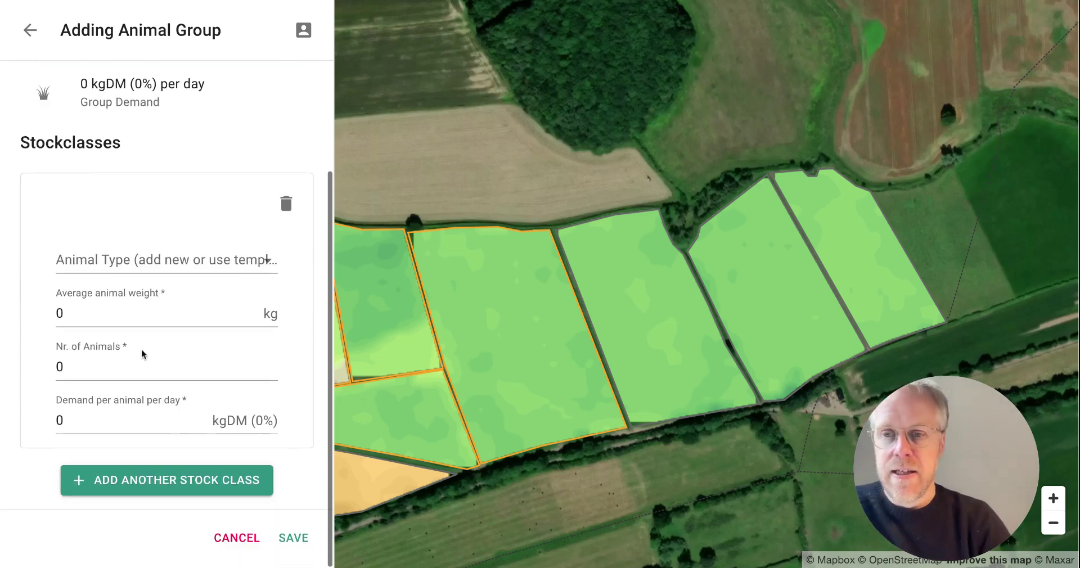
Give Milkers a 600 kg average animal weight and 50 animals
left_click(100, 314)
left_click_drag(100, 314, 48, 311)
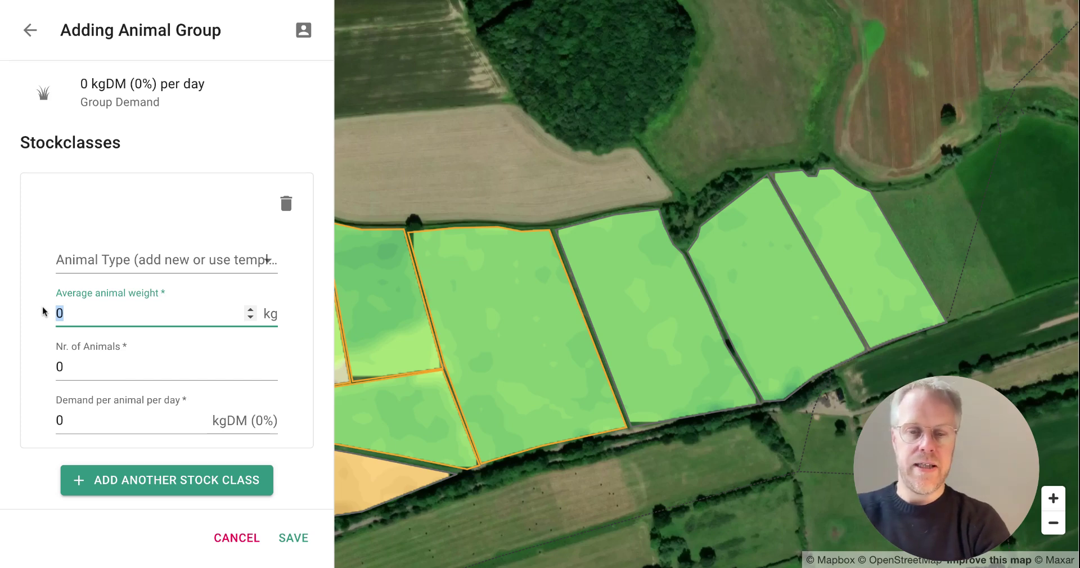
key("BackSpace")
type("600")
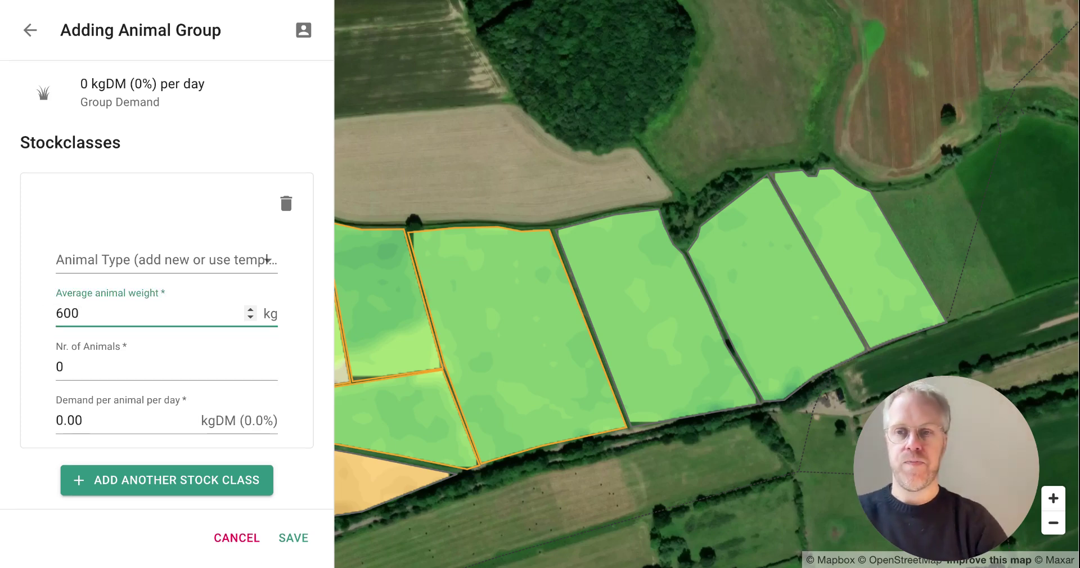
left_click(70, 367)
left_click_drag(70, 367, 54, 367)
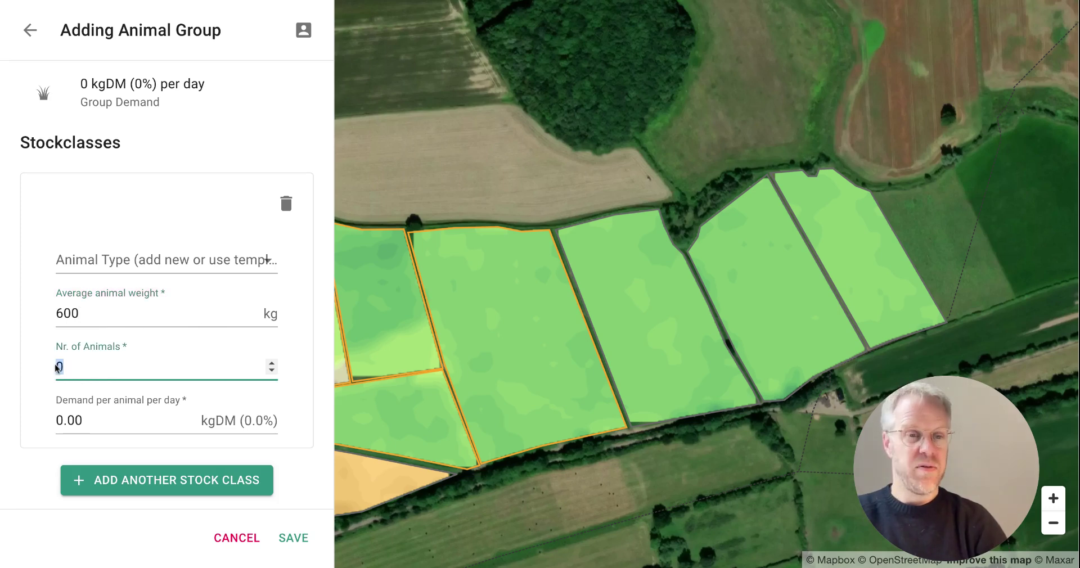
type("5")
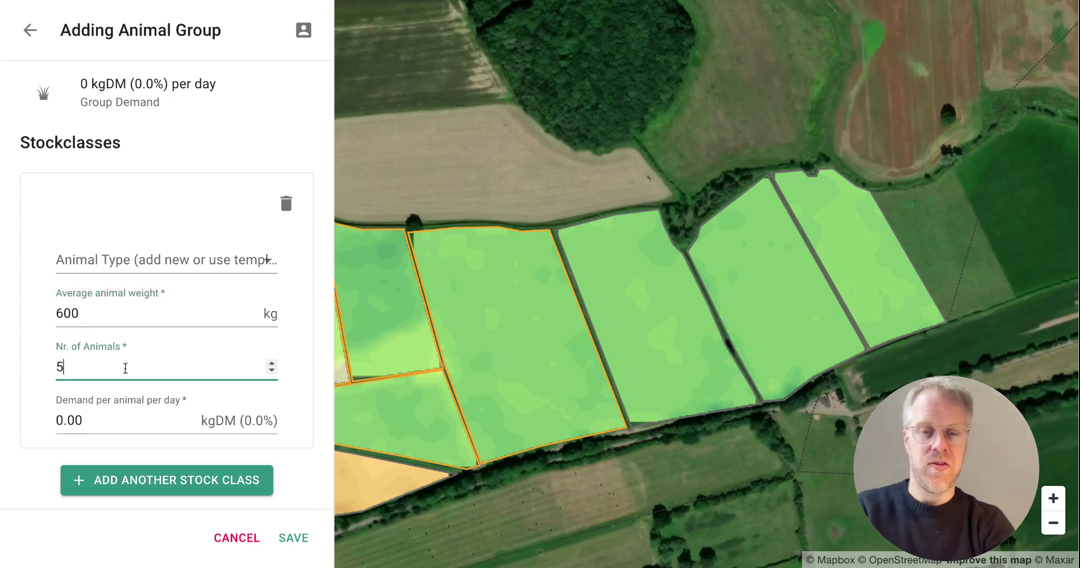
type("0")
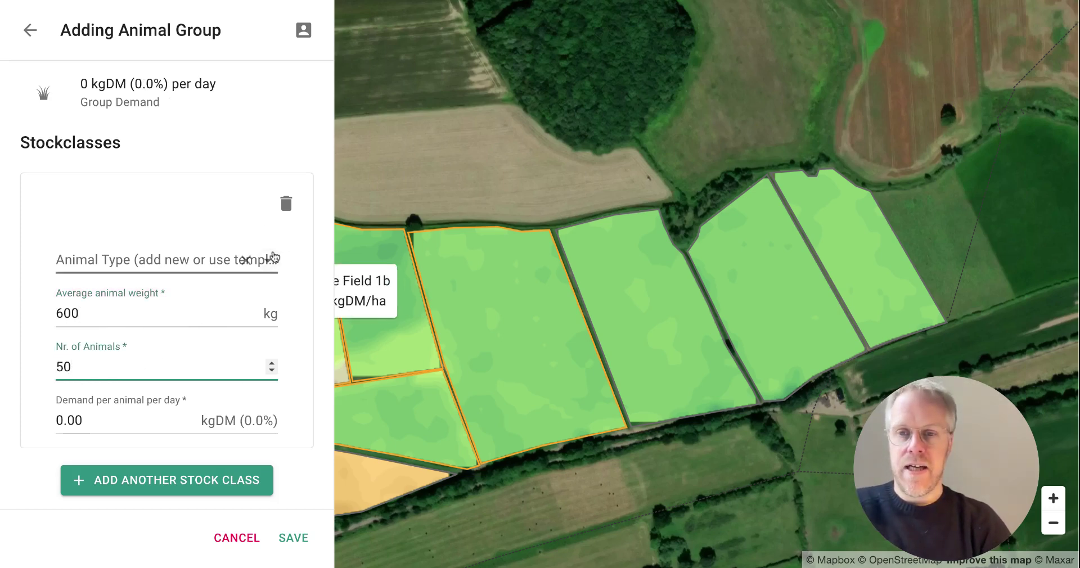
Set Milkers' animal type to Dairy Cow (2 kgMS) — 3.5% BW, >2 months Post Calving
left_click(268, 260)
scroll(173, 361, "down", 2)
scroll(172, 361, "down", 8)
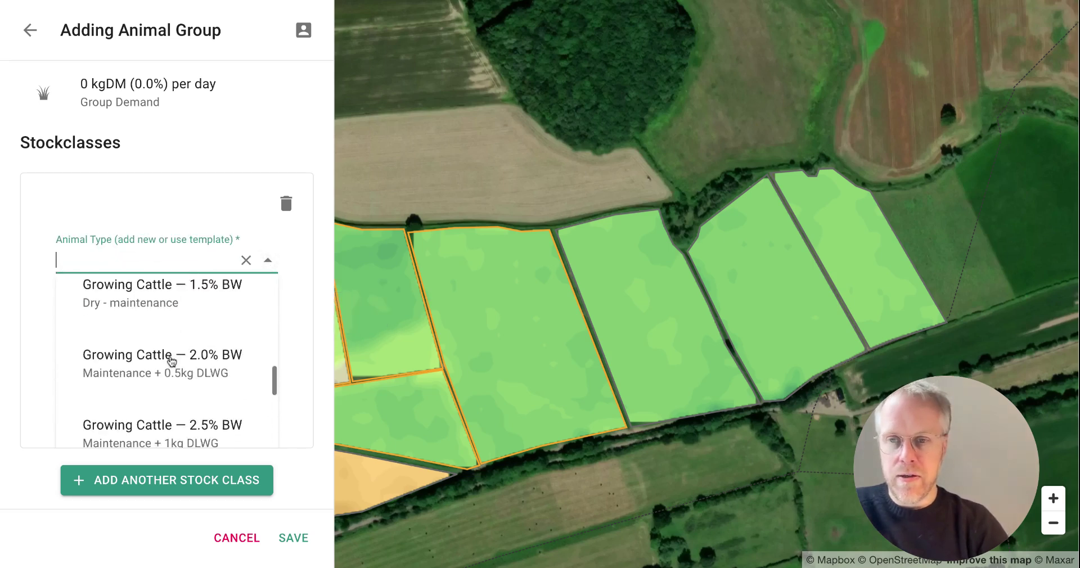
scroll(171, 361, "down", 7)
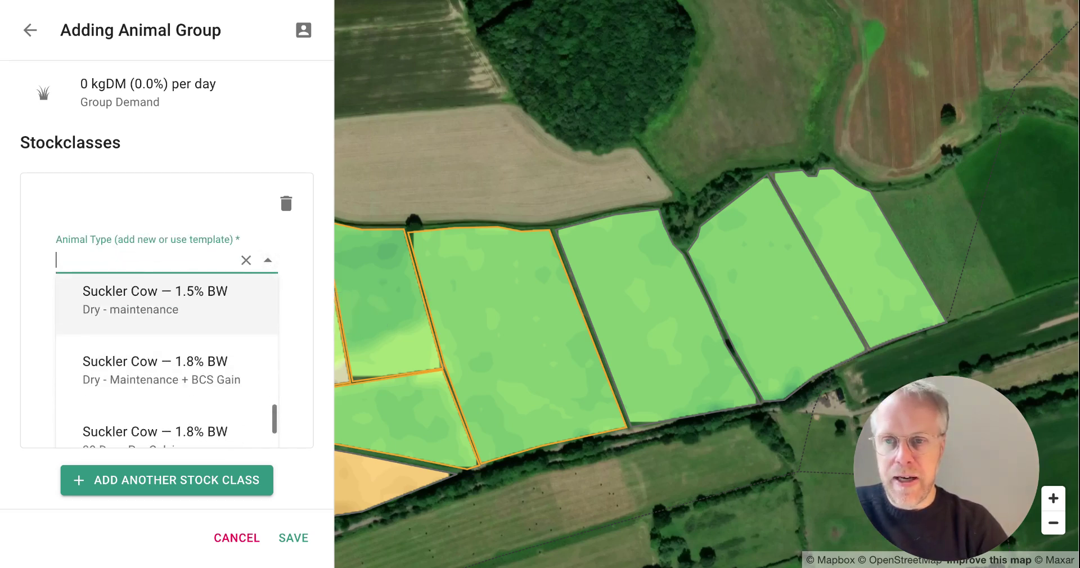
scroll(171, 361, "up", 8)
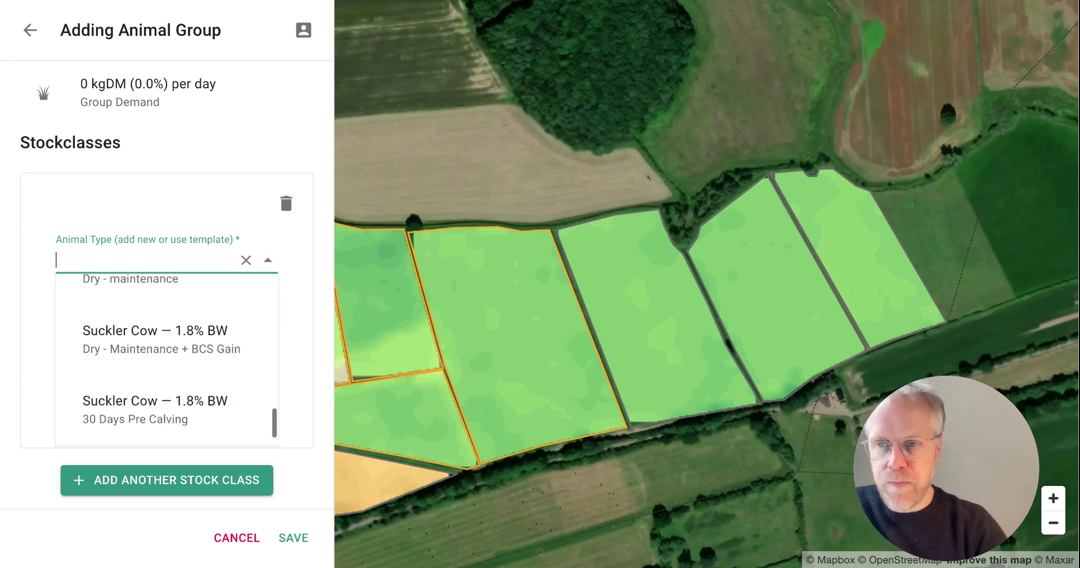
scroll(172, 361, "up", 5)
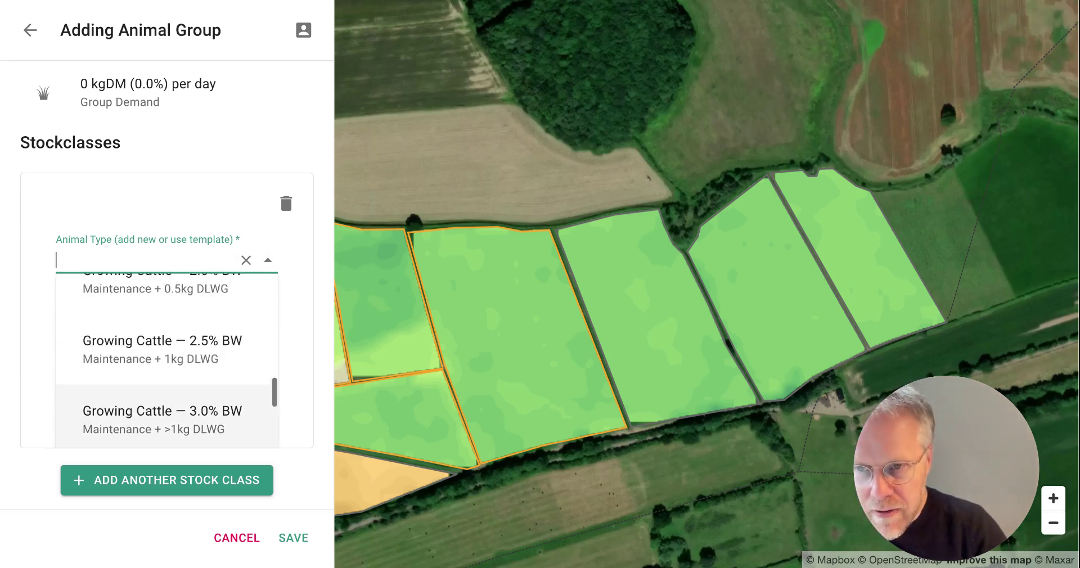
scroll(172, 361, "up", 5)
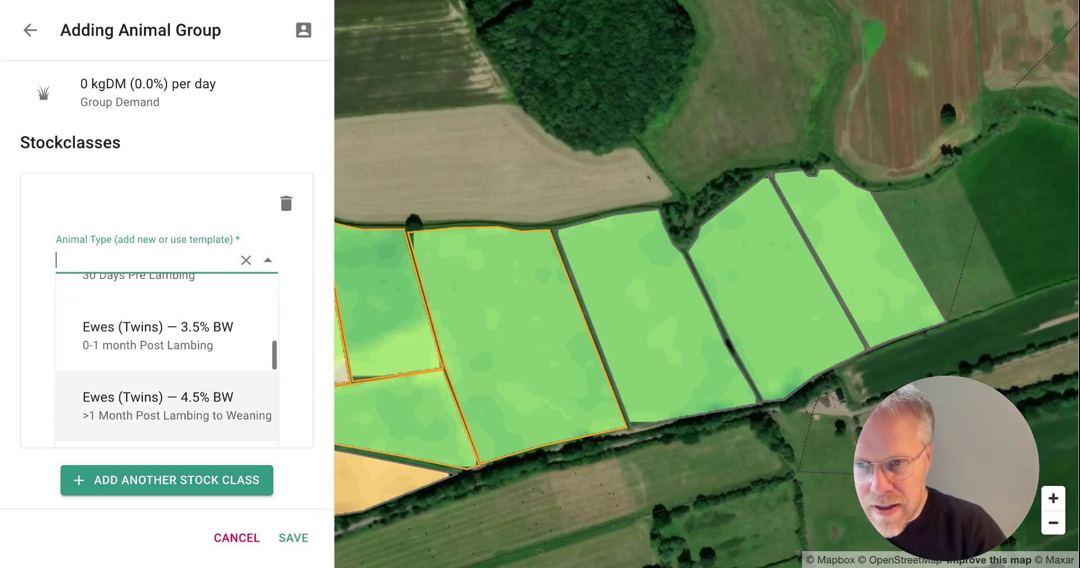
scroll(157, 352, "up", 1)
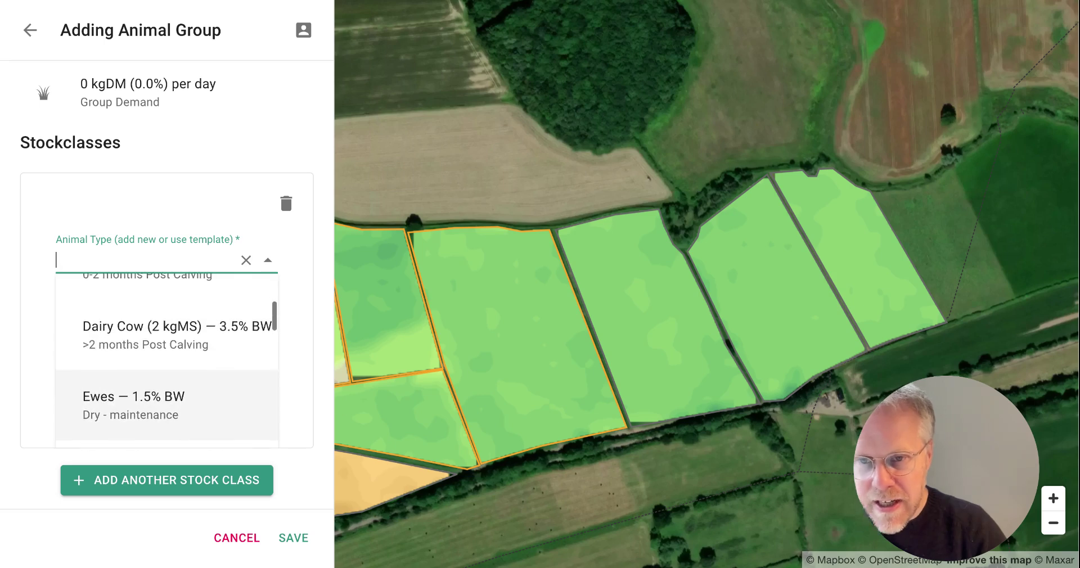
left_click(144, 344)
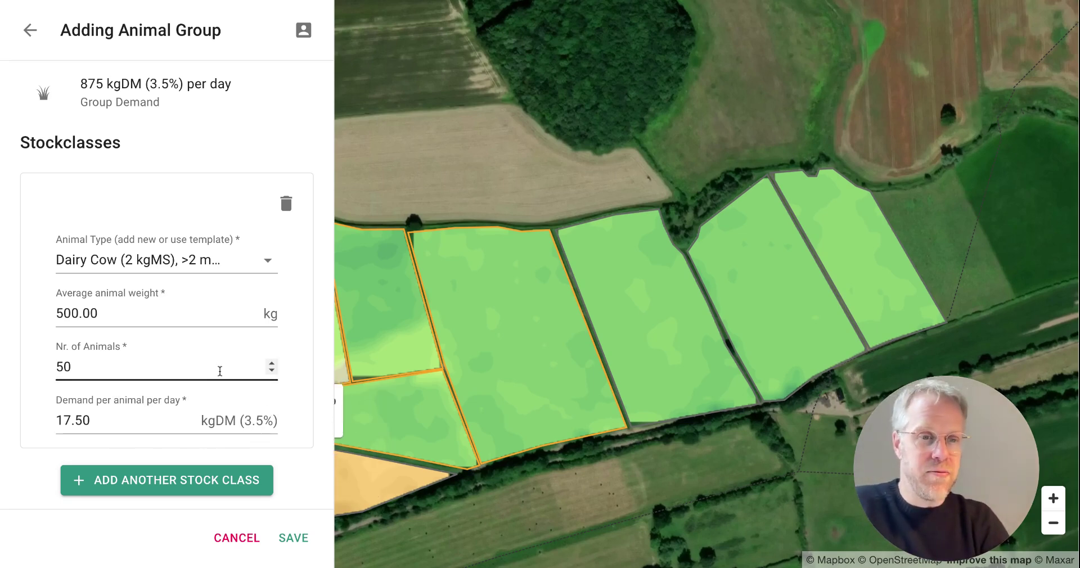
left_click(207, 481)
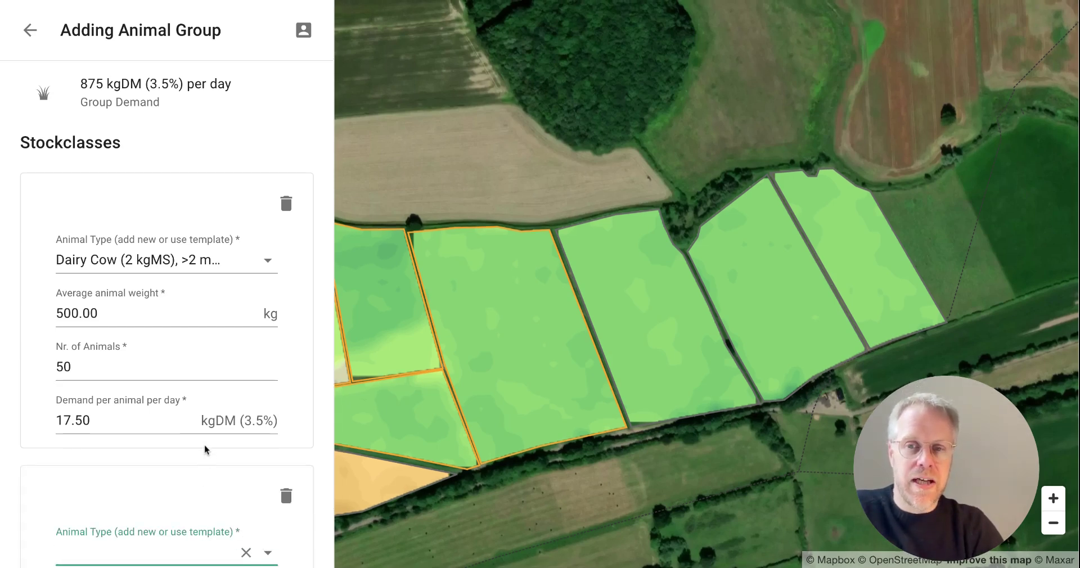
scroll(205, 444, "down", 5)
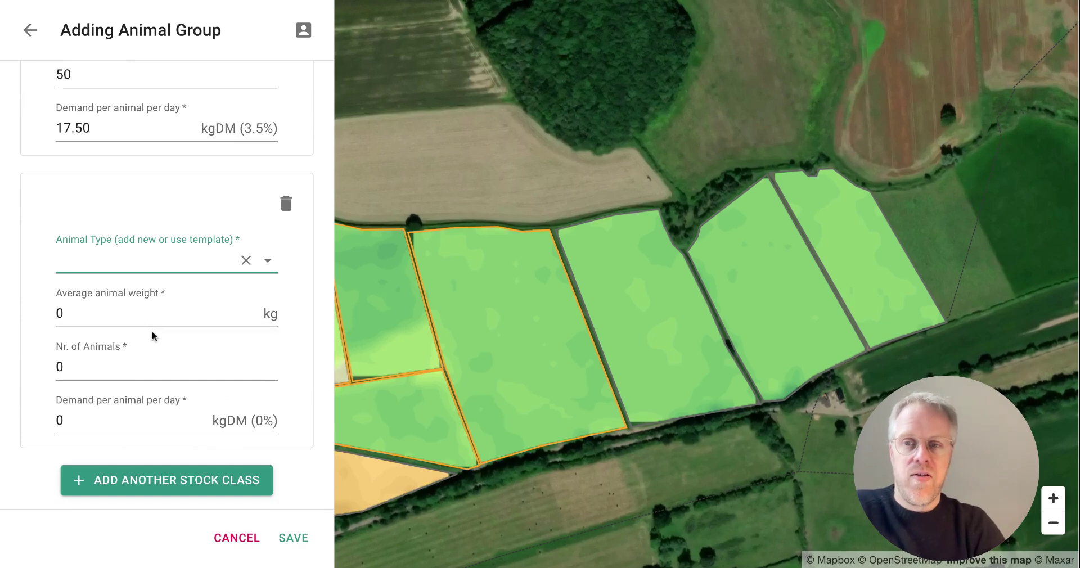
left_click(269, 260)
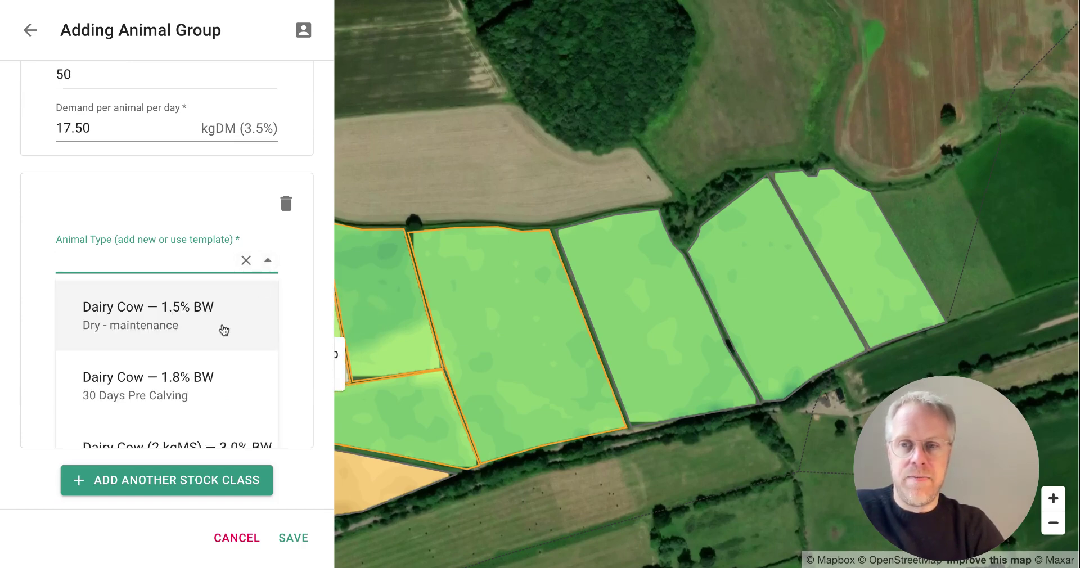
scroll(211, 357, "down", 2)
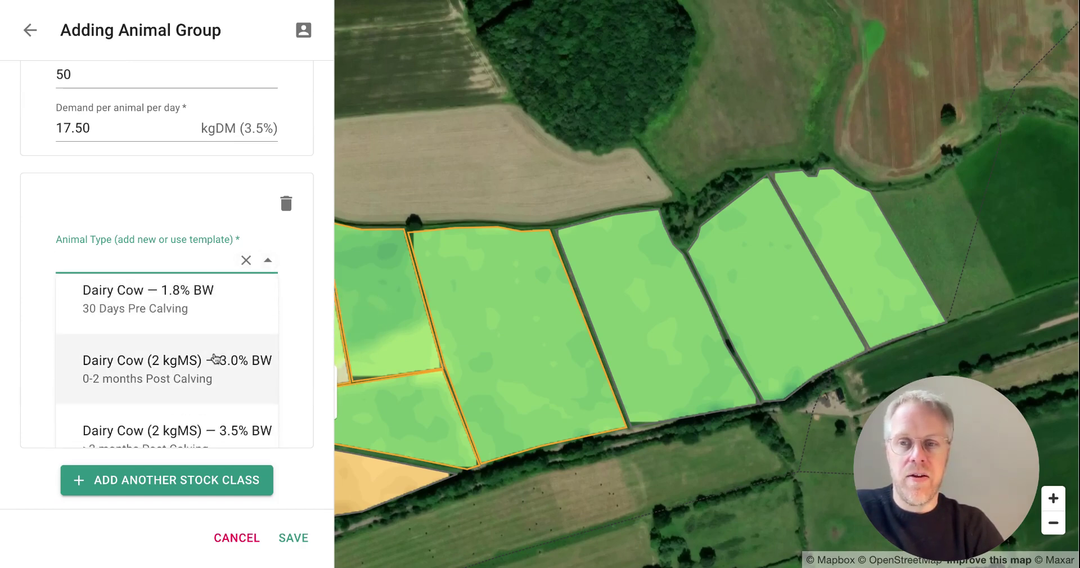
scroll(173, 358, "up", 2)
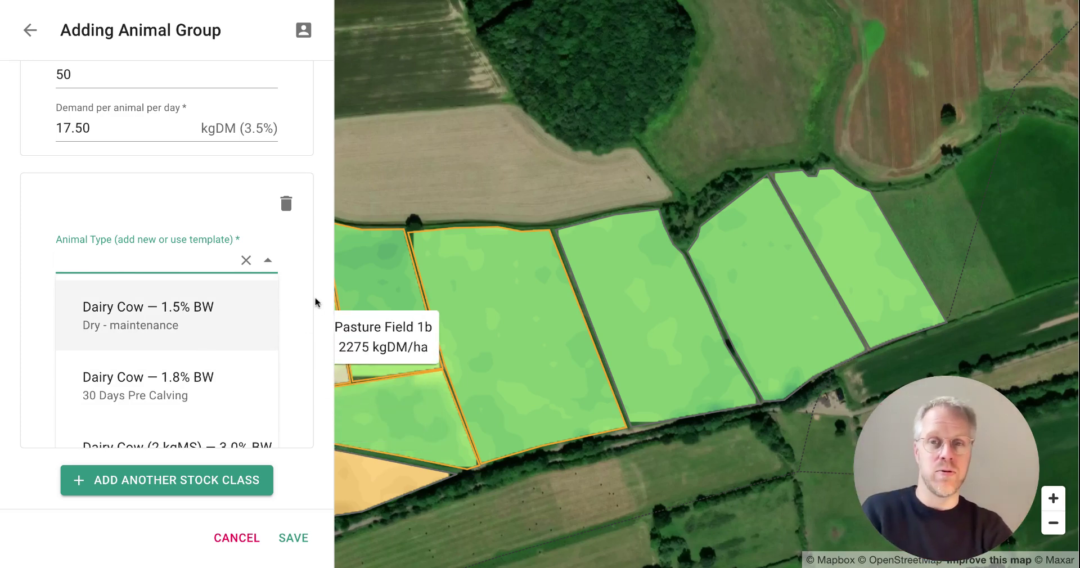
left_click(288, 204)
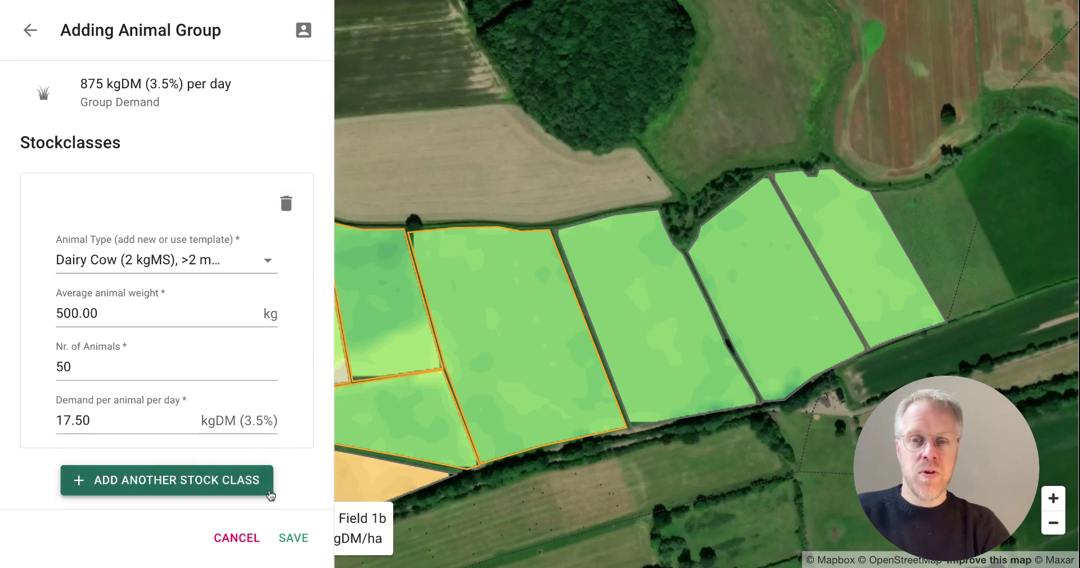
Save the Milkers group and go back to the Hammerton Farm overview
left_click(294, 539)
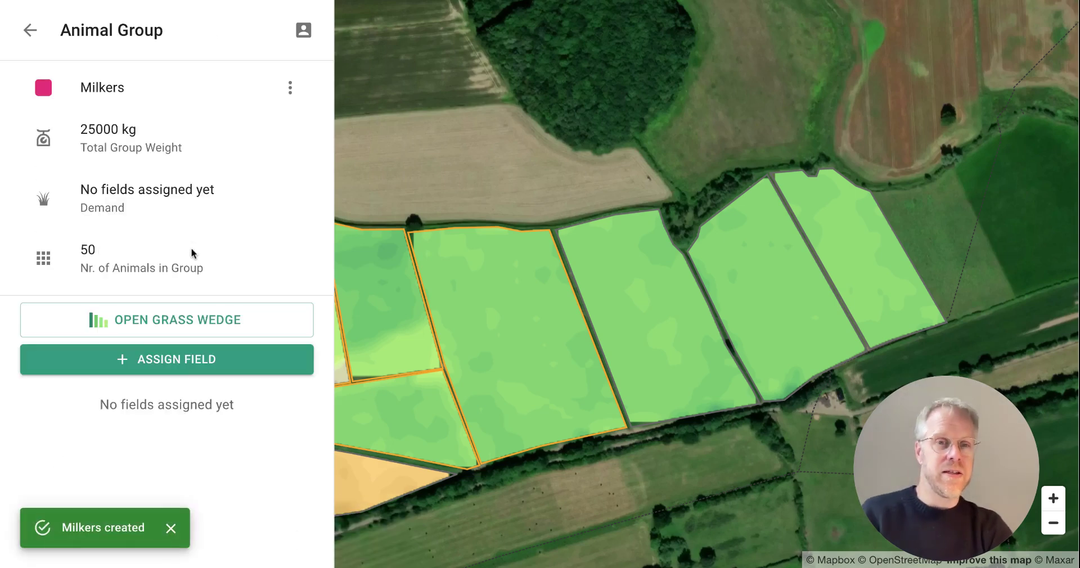
left_click(31, 33)
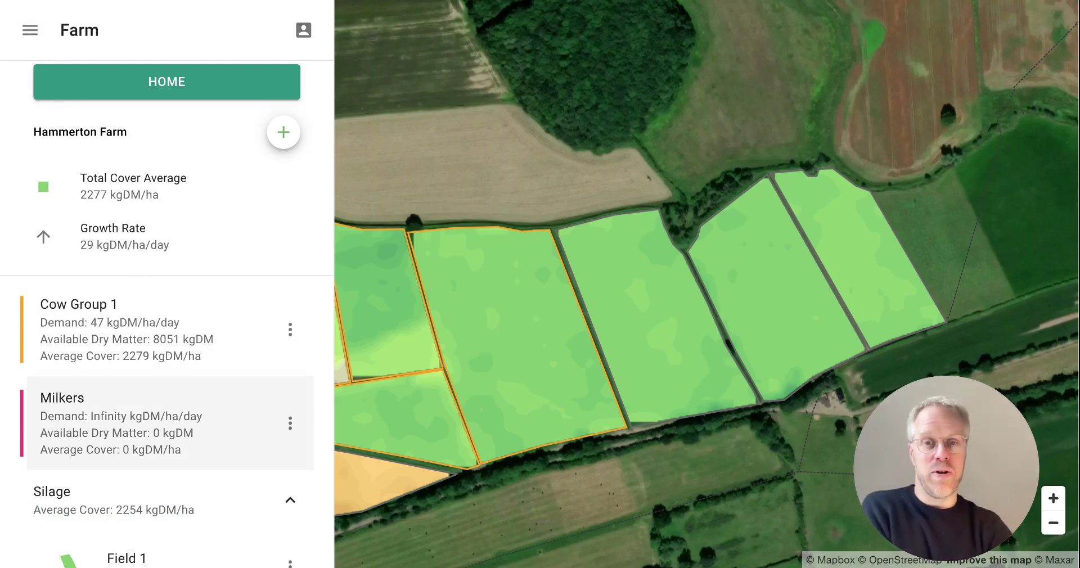
Reassign Fields 1, 2 and 3 from Silage to the Milkers group
left_click(640, 310)
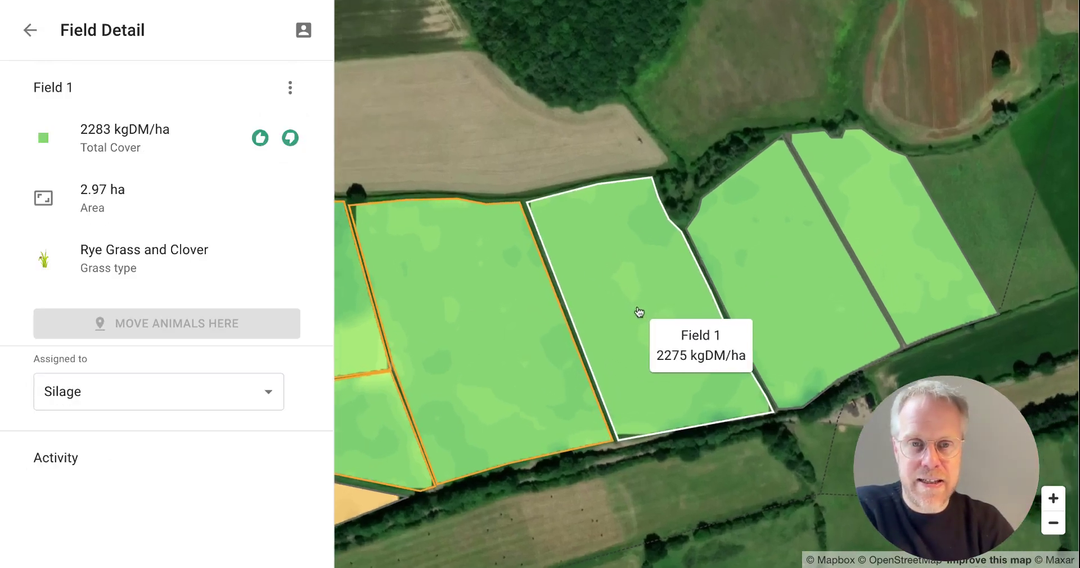
left_click(267, 390)
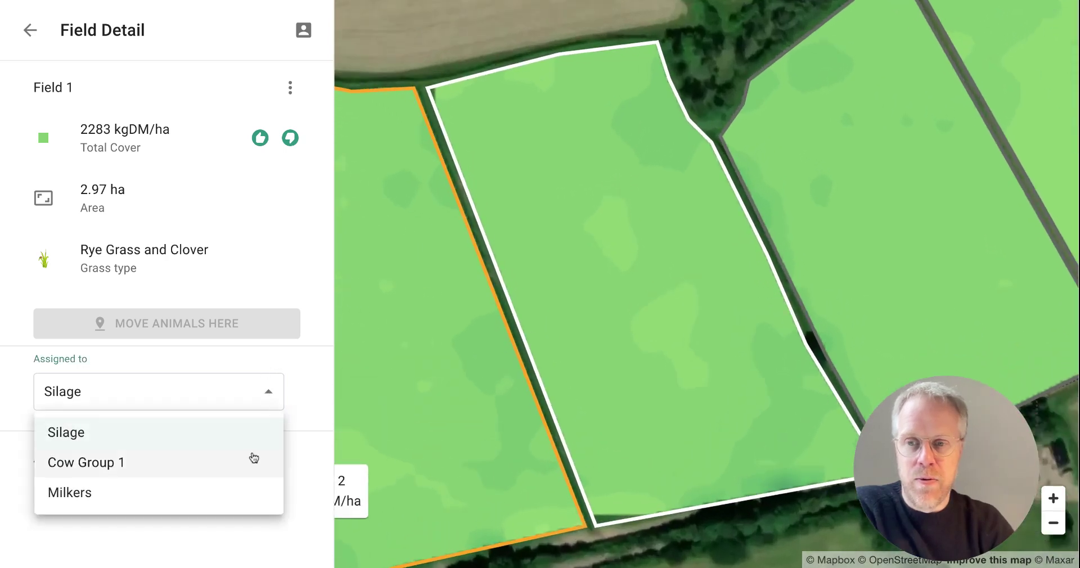
left_click(243, 490)
left_click(834, 209)
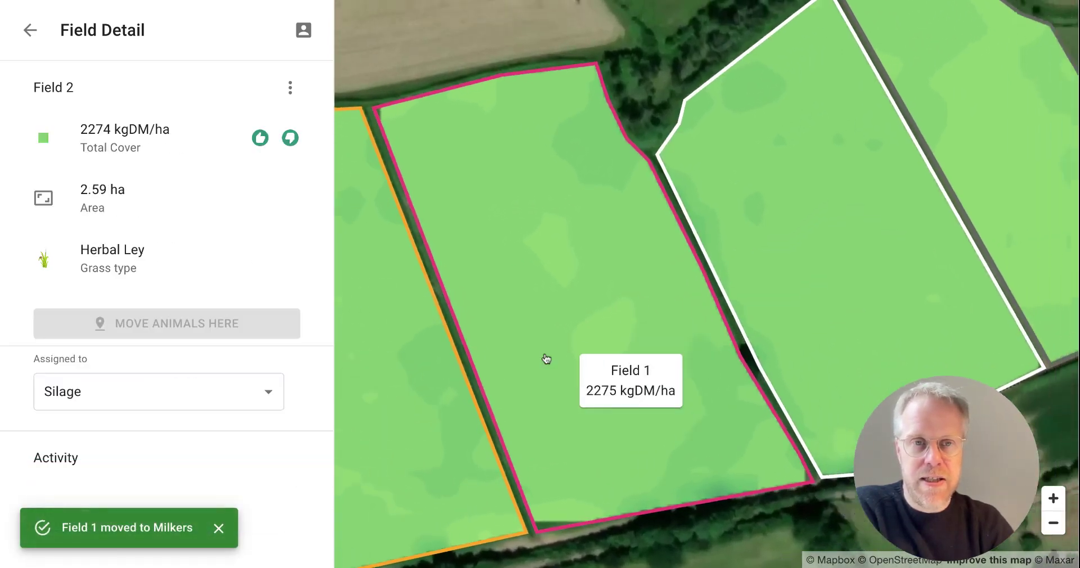
left_click(267, 391)
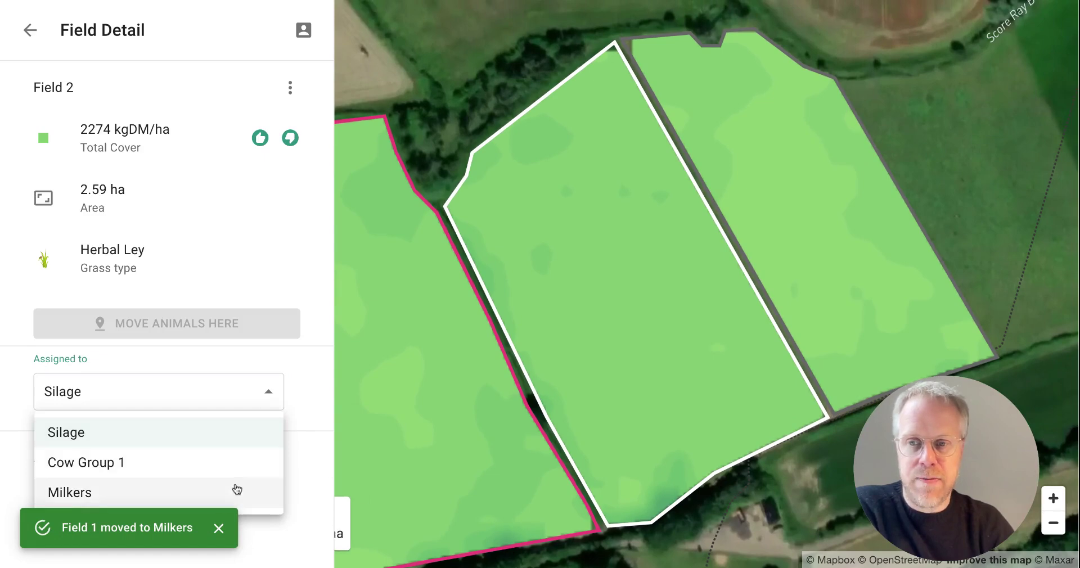
left_click(237, 489)
left_click(798, 144)
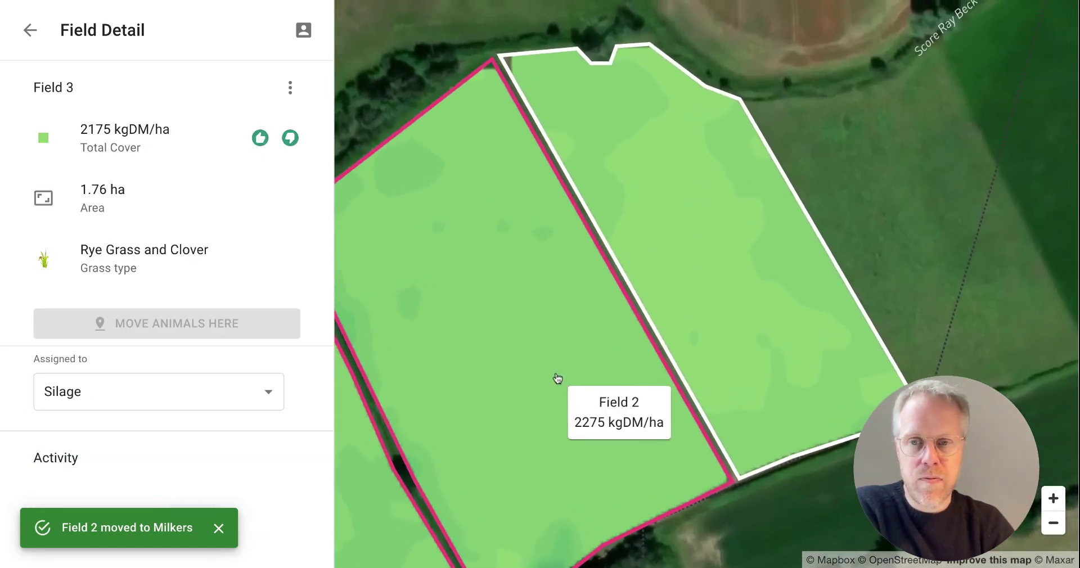
left_click(275, 393)
left_click(250, 488)
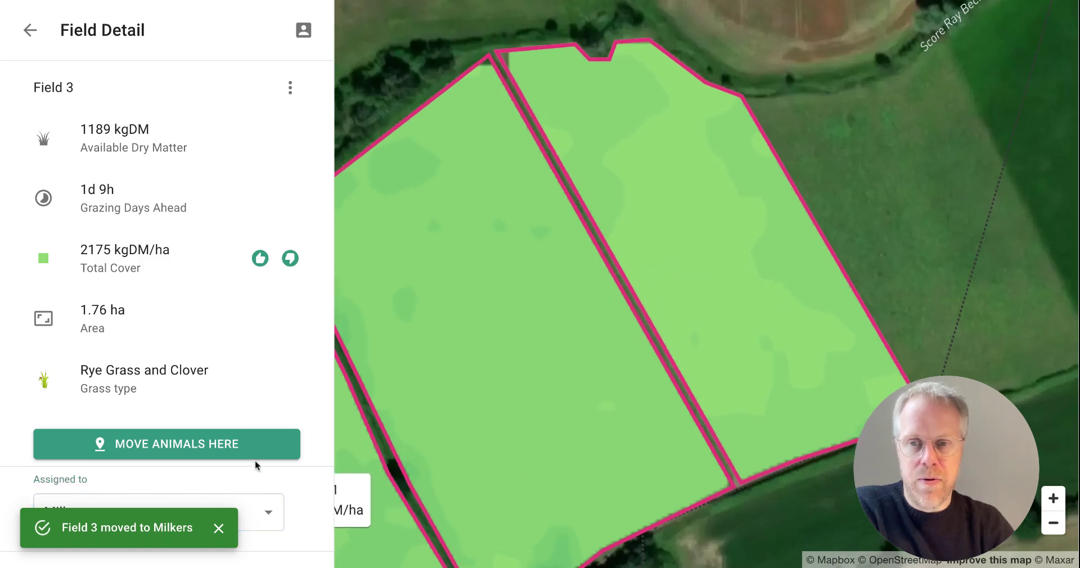
Move the Milkers animals into Field 3 and check the pink Milkers fields on the map
left_click(251, 448)
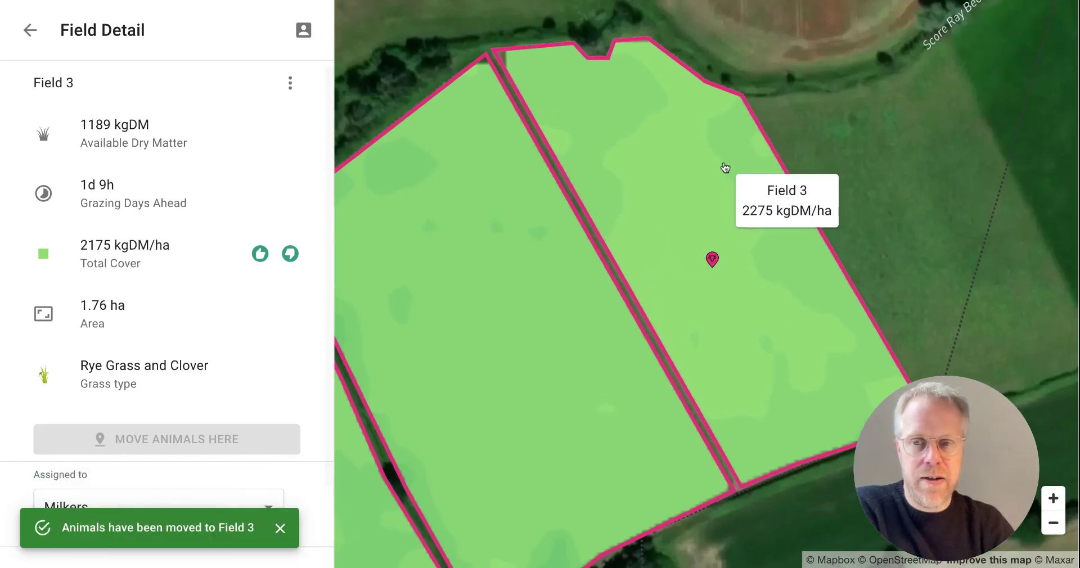
scroll(725, 168, "down", 3)
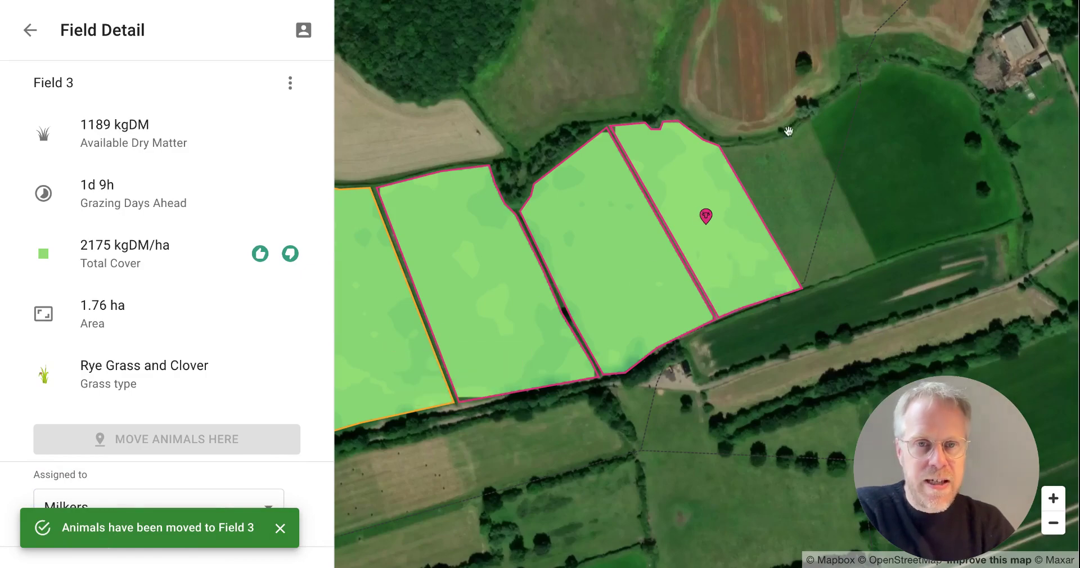
left_click_drag(784, 138, 960, 126)
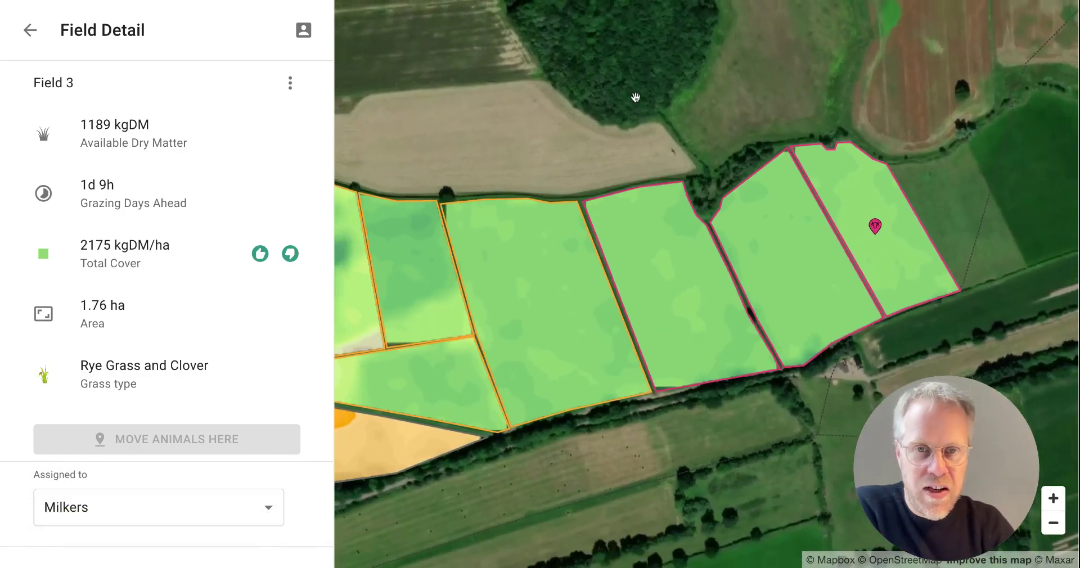
scroll(762, 104, "down", 1)
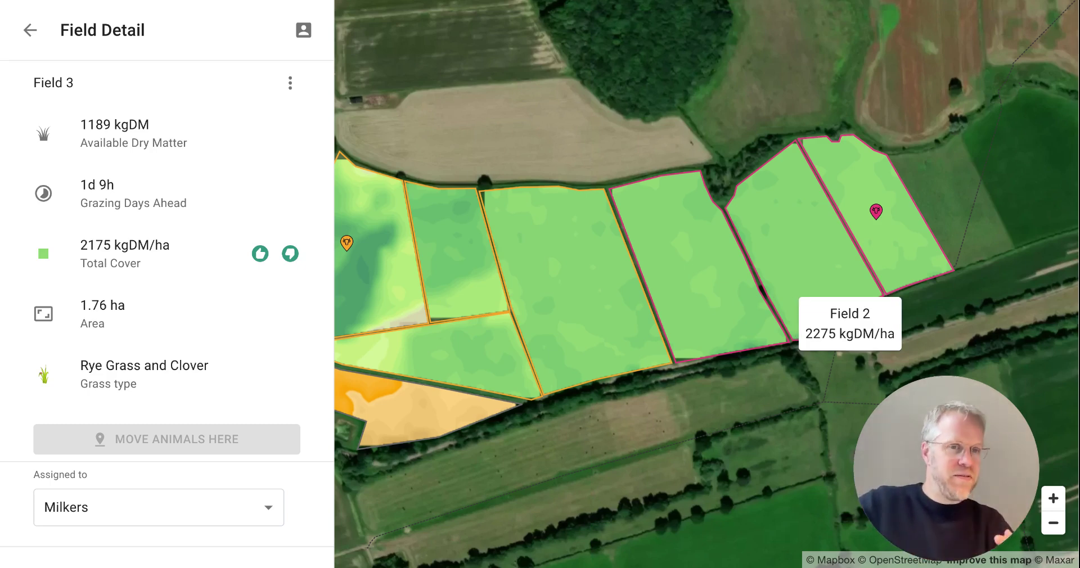
mouse_move(882, 100)
left_mouse_down()
mouse_move(846, 128)
mouse_move(784, 135)
left_mouse_up()
scroll(630, 129, "up", 2)
left_click_drag(631, 130, 631, 104)
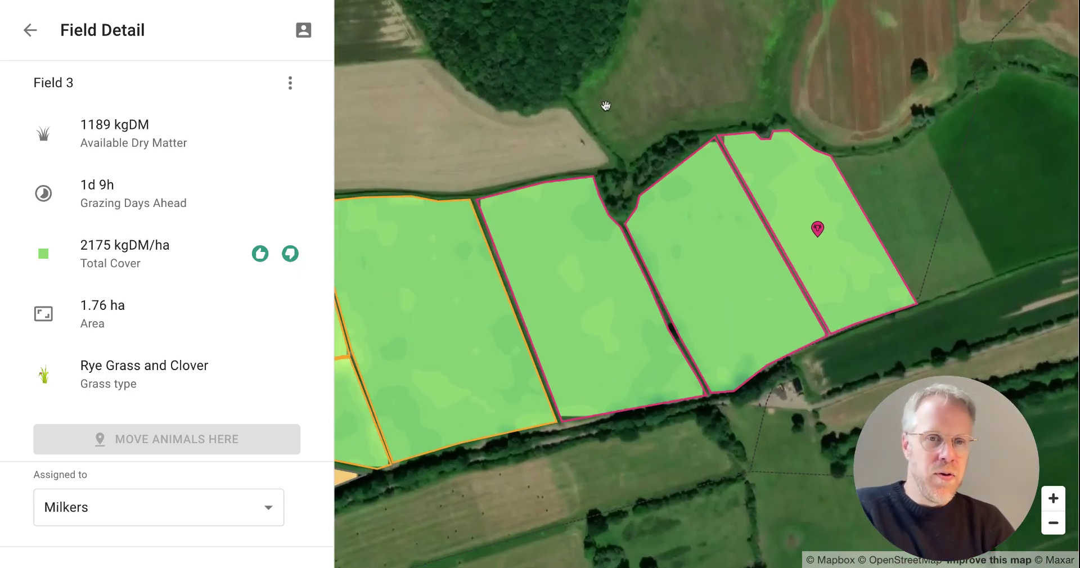
mouse_move(579, 102)
left_mouse_down()
mouse_move(782, 93)
mouse_move(732, 83)
left_mouse_up()
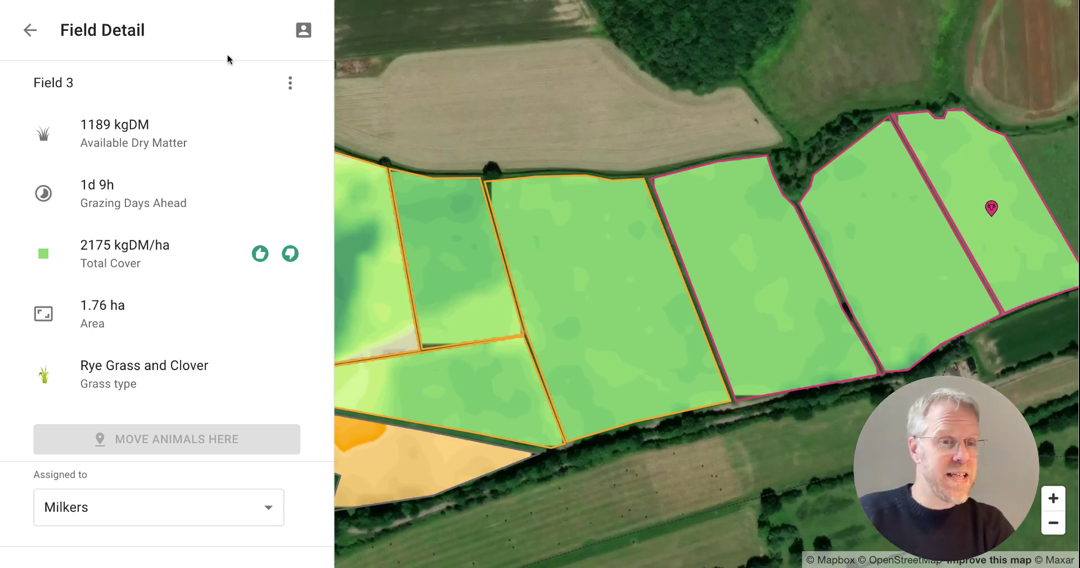
Delete the Milkers animal group and confirm the deletion
left_click(31, 25)
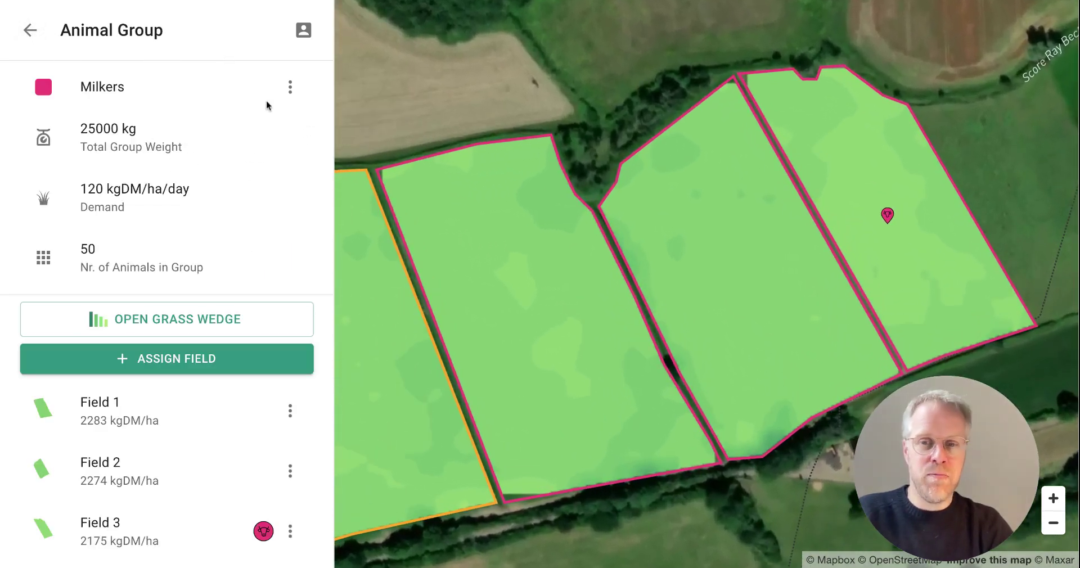
left_click(290, 88)
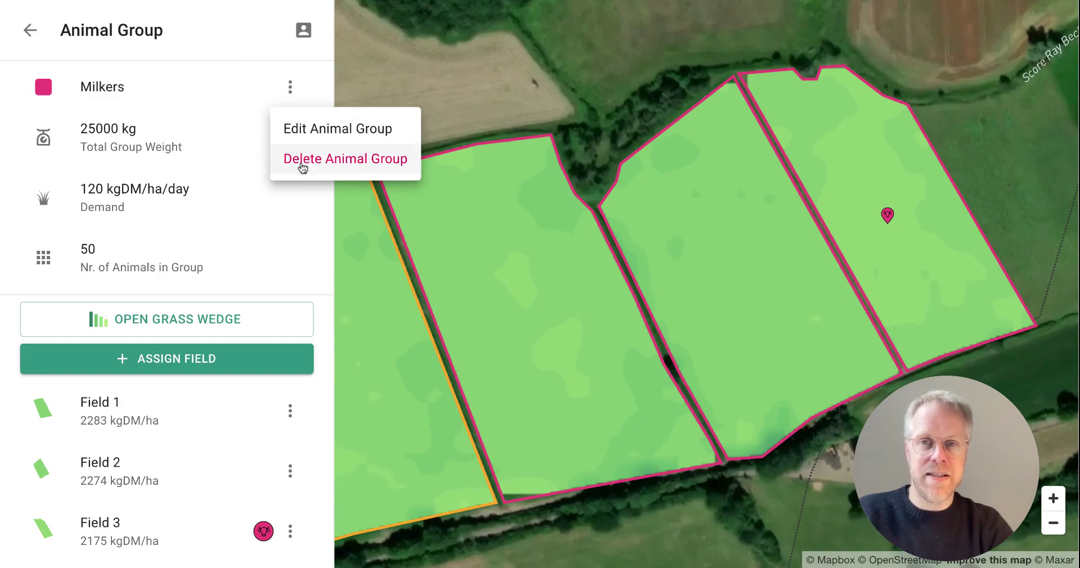
left_click(303, 167)
left_click(753, 335)
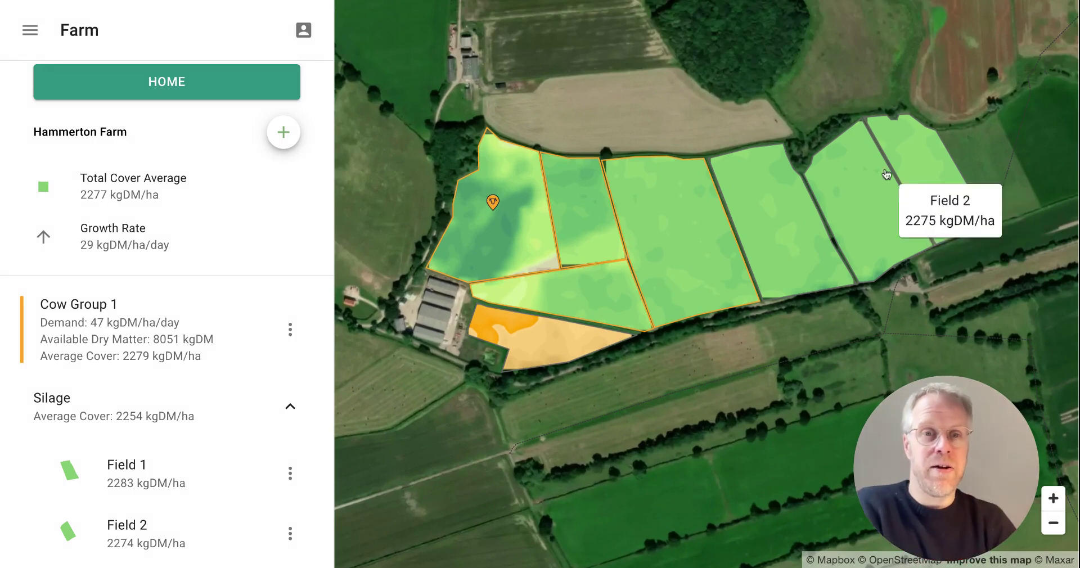
scroll(829, 96, "up", 1)
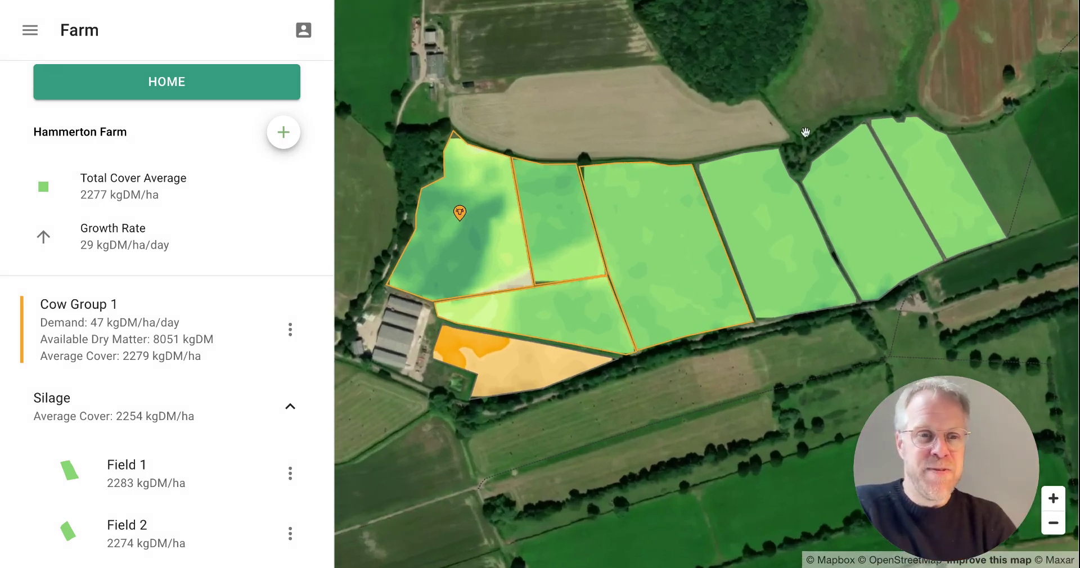